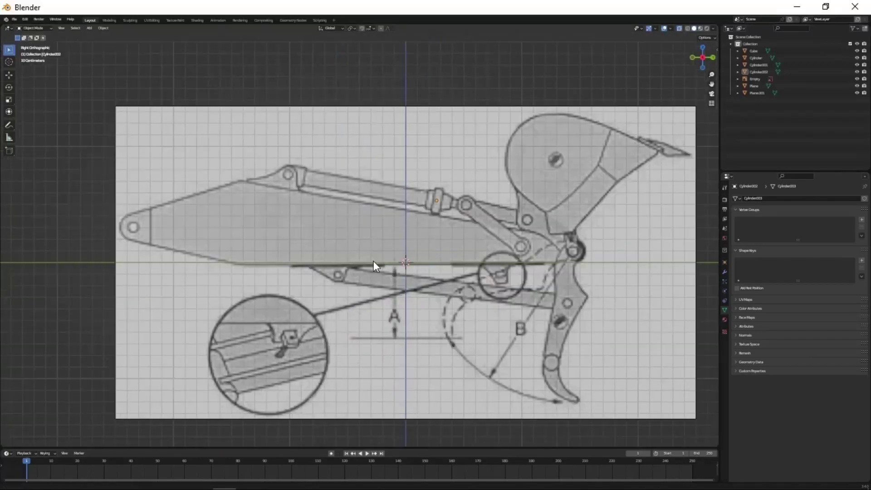
# Add a plane beside the piston end, then size and rotate it along the link
pyautogui.scroll(3, 529, 246)
pyautogui.hotkey('shift', 'a')
pyautogui.click(544, 268)
pyautogui.press('g')
pyautogui.press('x')
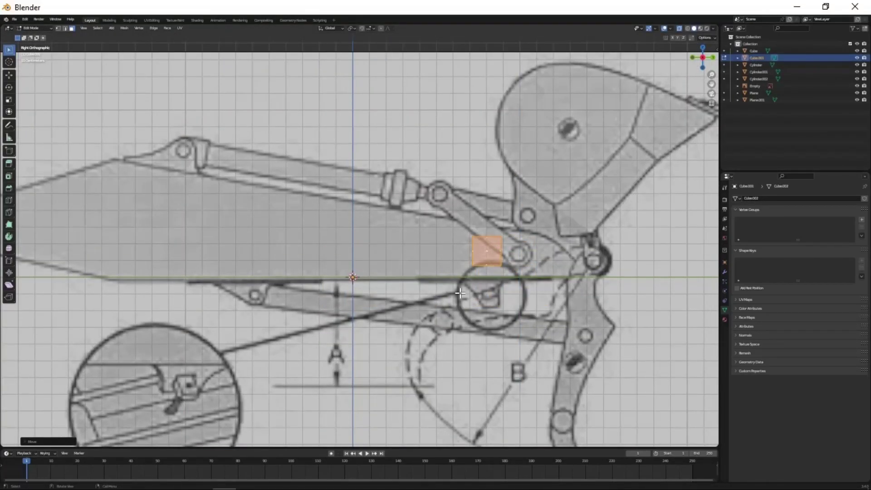
pyautogui.click(410, 301)
pyautogui.scroll(-4, 419, 315)
pyautogui.scroll(4, 372, 317)
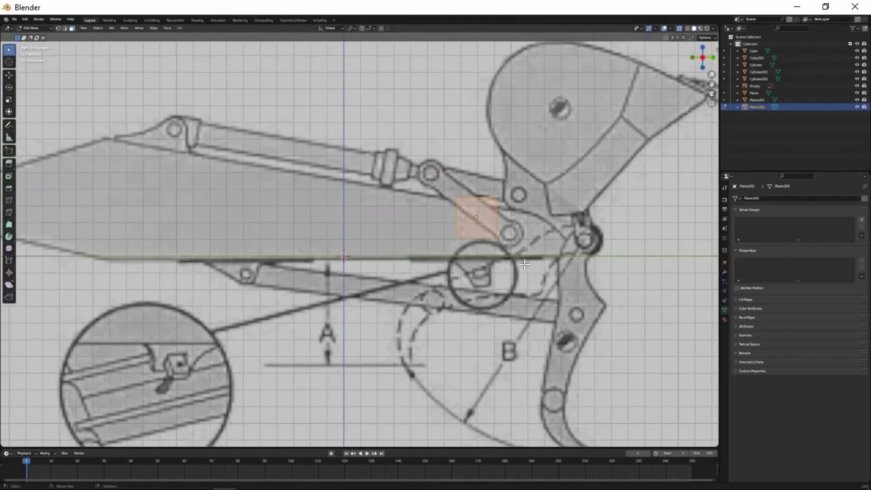
pyautogui.scroll(-3, 368, 279)
pyautogui.scroll(3, 368, 279)
pyautogui.press('r')
pyautogui.click(340, 286)
pyautogui.scroll(3, 340, 286)
# Extend the plane into a flat link bar with a loop cut across its end
pyautogui.press('1')
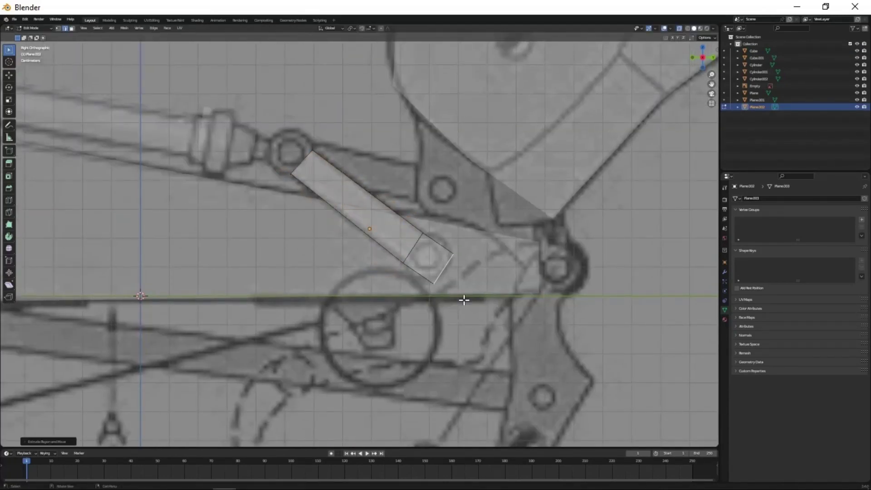
pyautogui.scroll(1, 463, 300)
pyautogui.hotkey('ctrl', 'r')
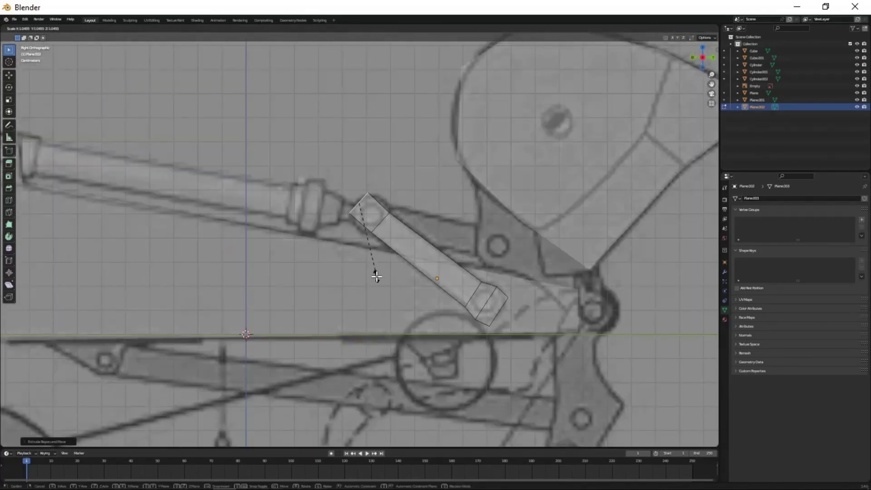
pyautogui.moveTo(396, 254); pyautogui.dragTo(407, 365, button='middle')
pyautogui.press('KP_1')
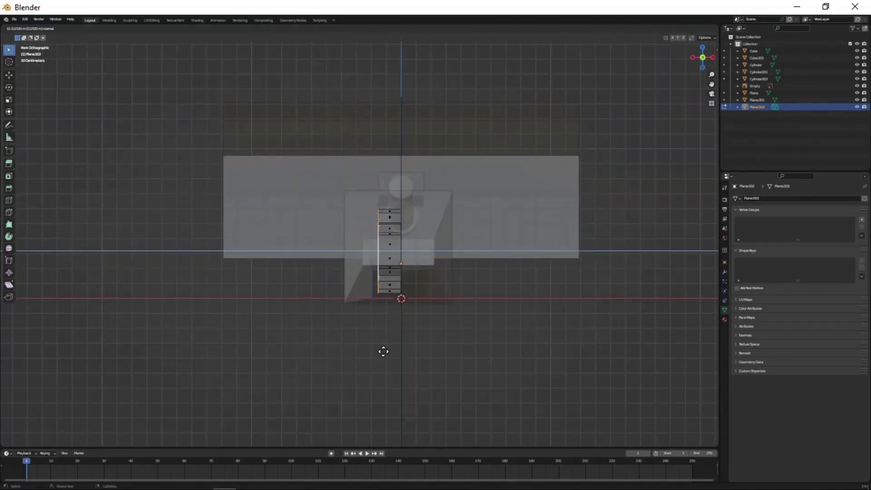
pyautogui.click(295, 354)
pyautogui.press('Tab')
pyautogui.moveTo(295, 355)
pyautogui.mouseDown(button='middle')
pyautogui.moveTo(246, 328)
pyautogui.moveTo(394, 333)
pyautogui.moveTo(382, 270)
pyautogui.mouseUp(button='middle')
pyautogui.press('KP_3')
# Add a short cylinder rotated to the piston angle and move its vertices into place
pyautogui.hotkey('shift', 'a')
pyautogui.click(454, 347)
pyautogui.scroll(5, 354, 309)
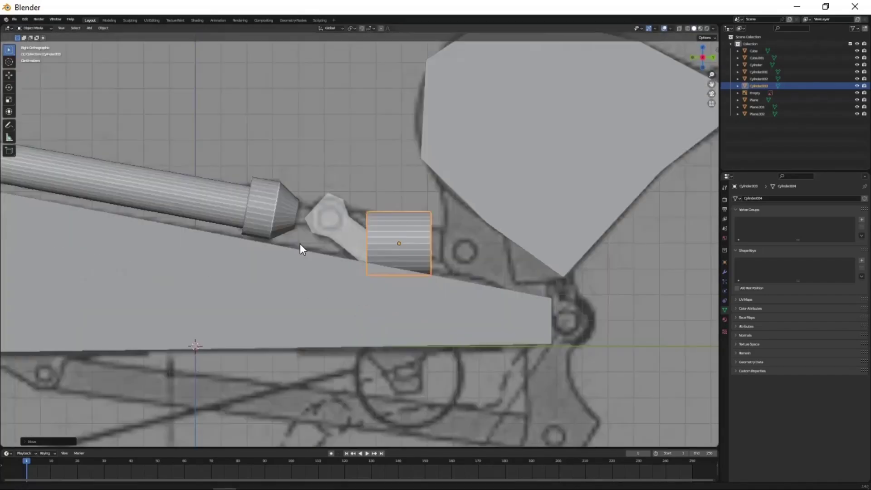
pyautogui.press('r')
pyautogui.click(353, 271)
pyautogui.press('Tab')
pyautogui.hotkey('alt', 'z')
pyautogui.press('g')
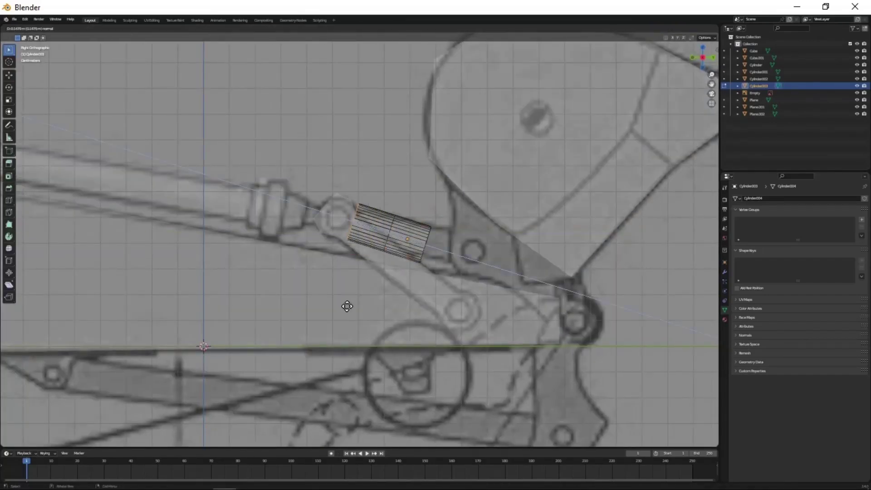
pyautogui.click(480, 323)
pyautogui.press('Tab')
pyautogui.hotkey('alt', 'z')
pyautogui.scroll(-5, 480, 323)
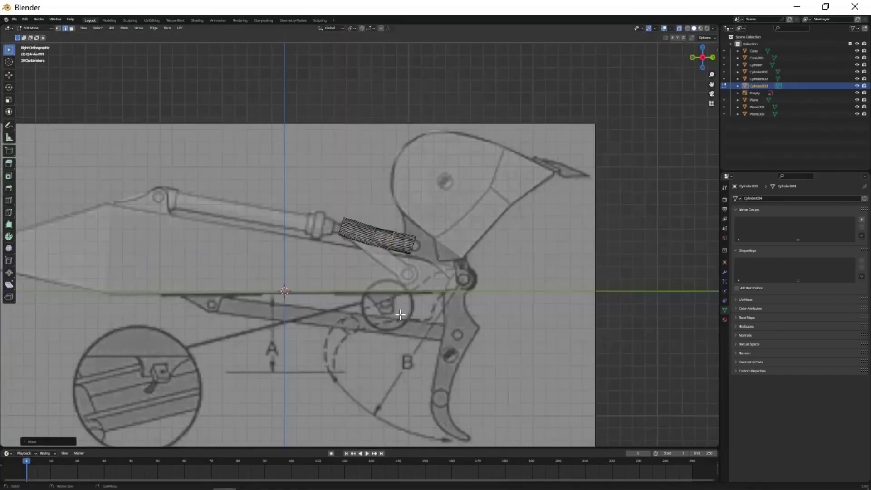
pyautogui.moveTo(255, 268); pyautogui.dragTo(136, 262, button='middle')
pyautogui.press('KP_3')
# Hide the arm wedge and short cylinder, then add a new plane
pyautogui.keyDown('shift'); pyautogui.click(442, 268); pyautogui.keyUp('shift')
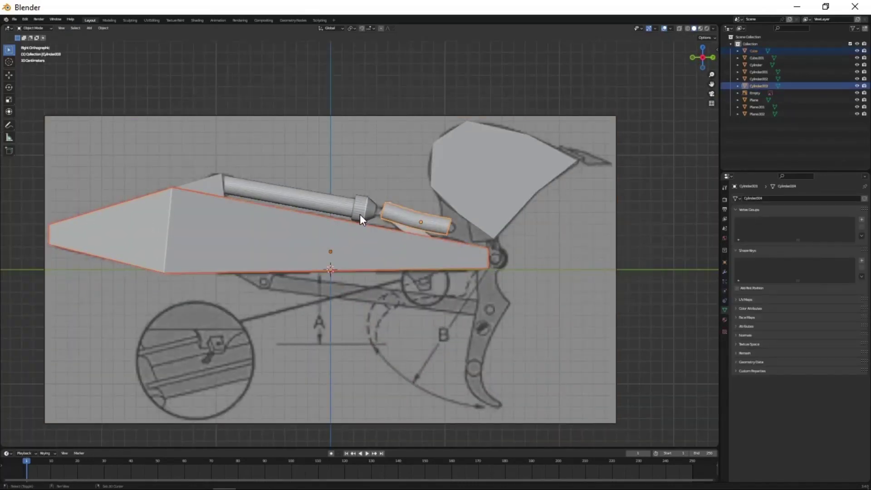
pyautogui.press('h')
pyautogui.scroll(2, 361, 214)
pyautogui.hotkey('shift', 'a')
pyautogui.click(497, 332)
# Move the plane near the bucket joint and reshape its vertices into a plate
pyautogui.press('g')
pyautogui.click(449, 261)
pyautogui.press('Tab')
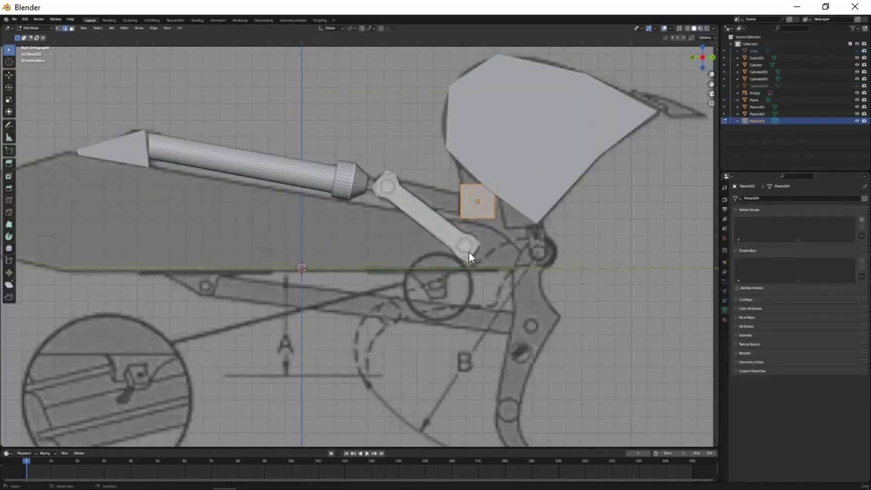
pyautogui.scroll(2, 483, 246)
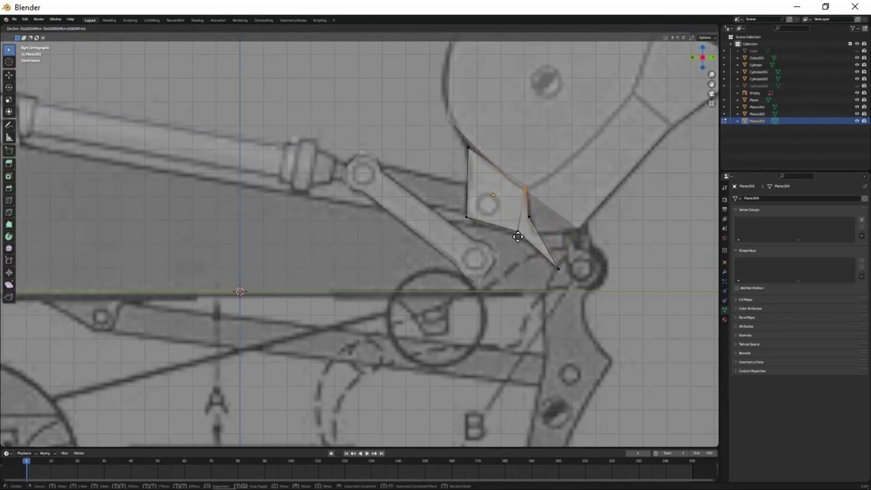
pyautogui.click(518, 236)
pyautogui.press('Tab')
pyautogui.scroll(-4, 517, 236)
# Reveal the hidden wedge and cylinder and check the link bar plate from front and side
pyautogui.click(583, 281)
pyautogui.moveTo(690, 247)
pyautogui.mouseDown(button='middle')
pyautogui.moveTo(443, 293)
pyautogui.moveTo(542, 328)
pyautogui.moveTo(552, 327)
pyautogui.moveTo(436, 237)
pyautogui.mouseUp(button='middle')
pyautogui.hotkey('alt', 'h')
pyautogui.click(542, 328)
pyautogui.press('Tab')
pyautogui.scroll(3, 543, 329)
pyautogui.press('KP_1')
pyautogui.scroll(-3, 435, 257)
pyautogui.press('KP_3')
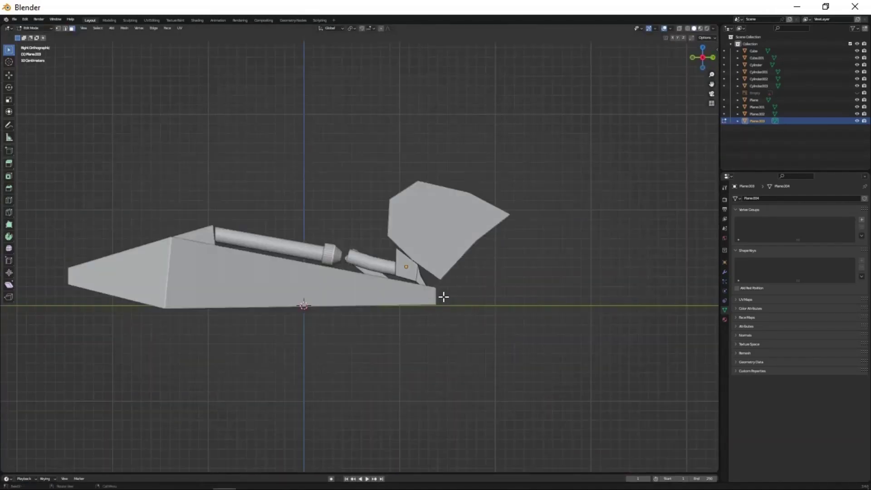
pyautogui.press('Tab')
# Add a plane and trace the curved ripper tooth outline in see-through mode
pyautogui.hotkey('shift', 'a')
pyautogui.click(456, 331)
pyautogui.scroll(3, 523, 290)
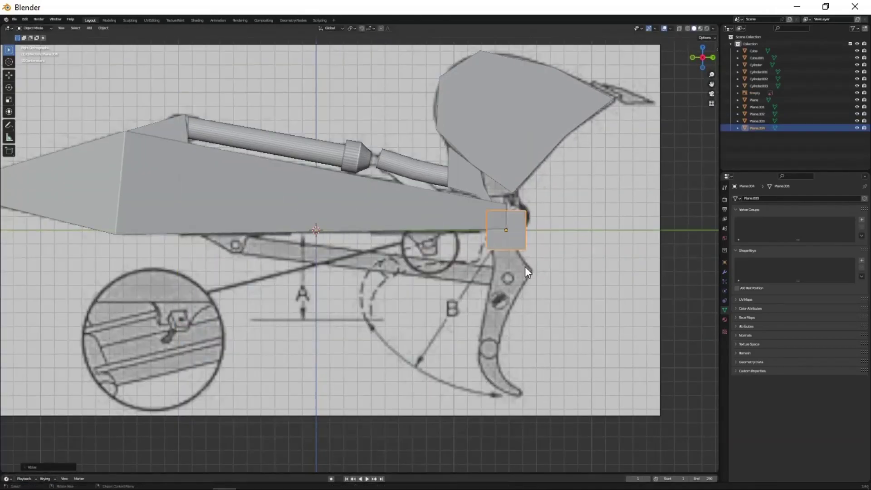
pyautogui.press('Tab')
pyautogui.hotkey('alt', 'z')
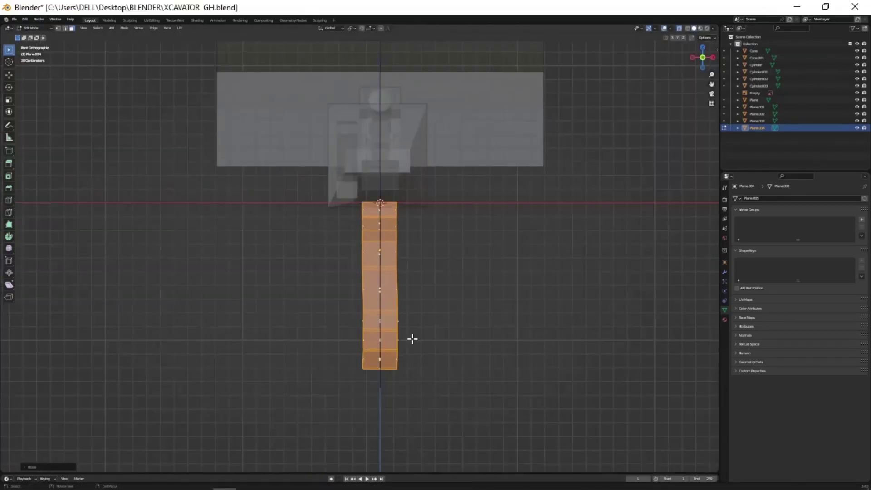
pyautogui.press('KP_3')
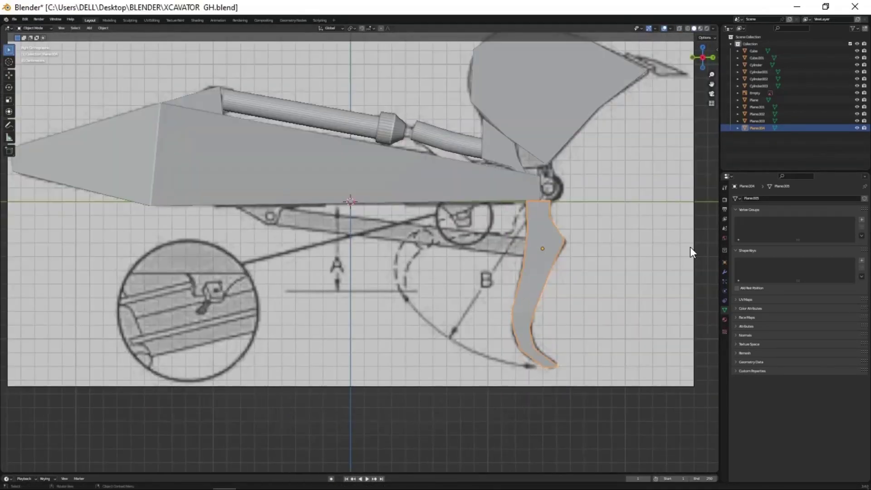
# Add a cylinder, move it down along Z and extrude it into the long lower rod
pyautogui.hotkey('shift', 'a')
pyautogui.press('s')
pyautogui.click(380, 351)
pyautogui.press('g')
pyautogui.press('z')
pyautogui.hotkey('alt', 'z')
pyautogui.press('e')
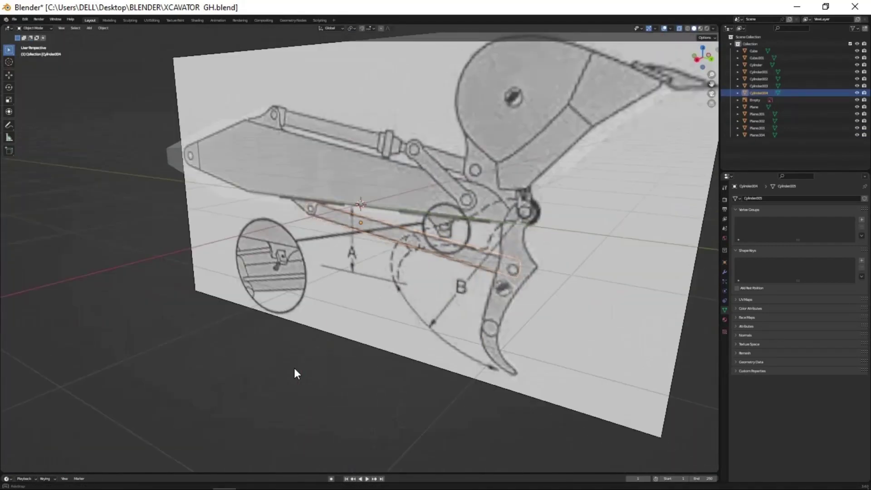
# Add a new plane at the arm tip in side view and enter its edit mode
pyautogui.moveTo(294, 368)
pyautogui.mouseDown(button='middle')
pyautogui.moveTo(513, 340)
pyautogui.moveTo(345, 323)
pyautogui.moveTo(380, 339)
pyautogui.mouseUp(button='middle')
pyautogui.press('KP_3')
pyautogui.hotkey('shift', 'a')
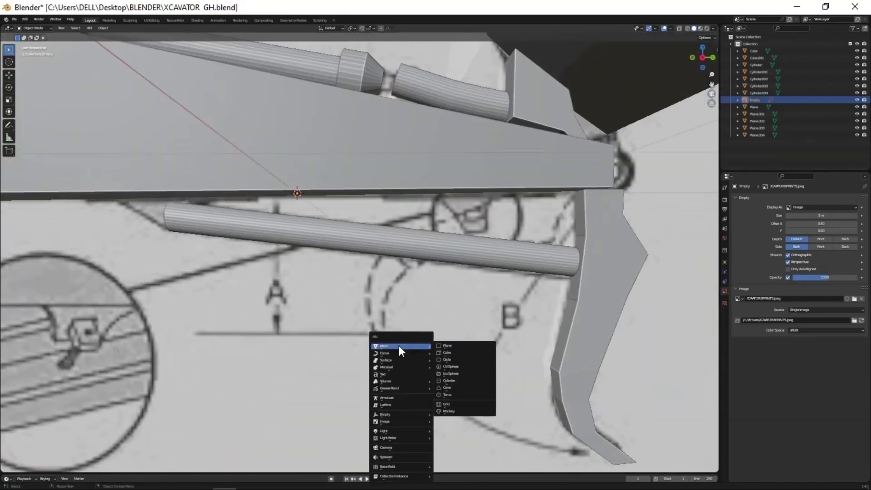
pyautogui.click(444, 346)
pyautogui.press('g')
pyautogui.click(493, 217)
pyautogui.scroll(2, 499, 250)
pyautogui.press('Tab')
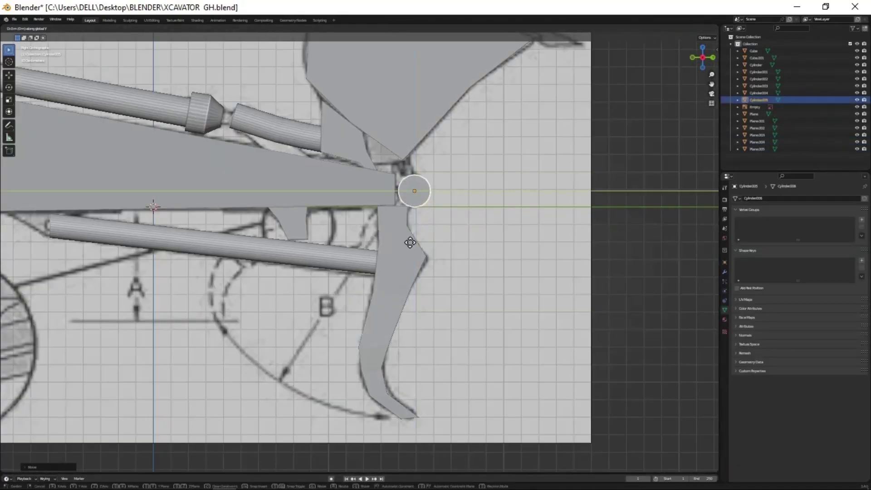
# Shape the plane into a triangular bracket and move it vertically to the lower rod's rear end
pyautogui.moveTo(422, 257)
pyautogui.mouseDown(button='middle')
pyautogui.moveTo(453, 324)
pyautogui.moveTo(438, 334)
pyautogui.moveTo(495, 179)
pyautogui.moveTo(301, 298)
pyautogui.moveTo(412, 327)
pyautogui.moveTo(437, 311)
pyautogui.moveTo(399, 286)
pyautogui.moveTo(736, 264)
pyautogui.mouseUp(button='middle')
pyautogui.click(437, 311)
pyautogui.press('Tab')
pyautogui.hotkey('alt', 'a')
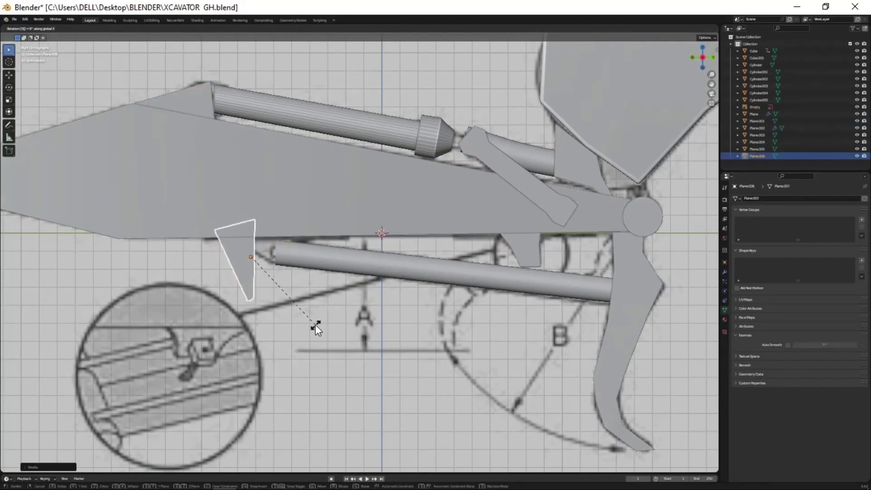
pyautogui.press('g')
pyautogui.press('z')
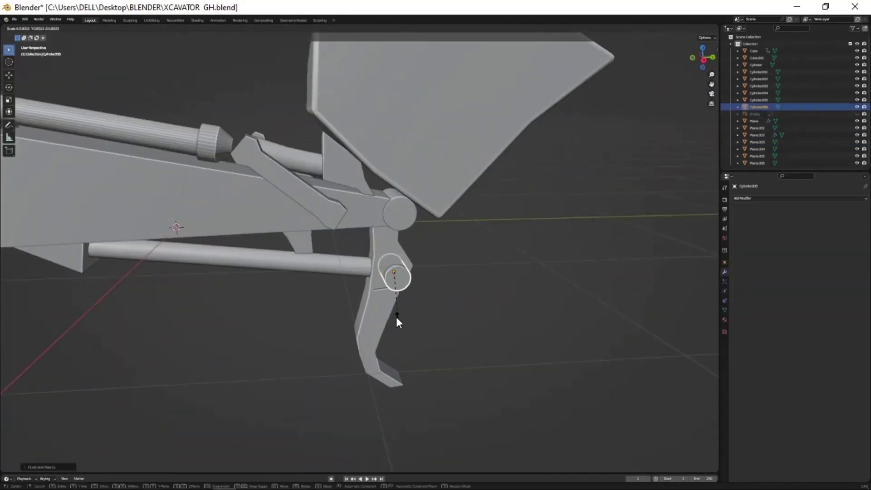
# Resize the pin at the ripper joint, then edit it and change the transform pivot point
pyautogui.click(396, 317)
pyautogui.moveTo(361, 396); pyautogui.dragTo(363, 369, button='middle')
pyautogui.press('Tab')
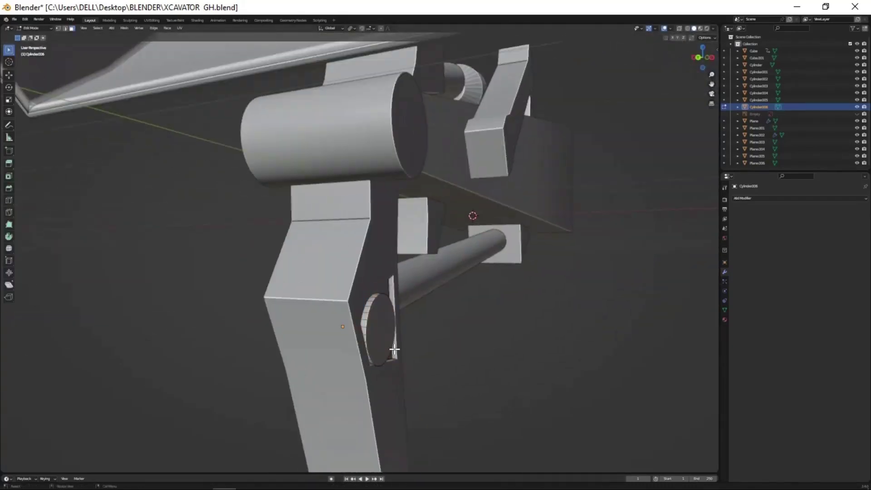
pyautogui.click(352, 28)
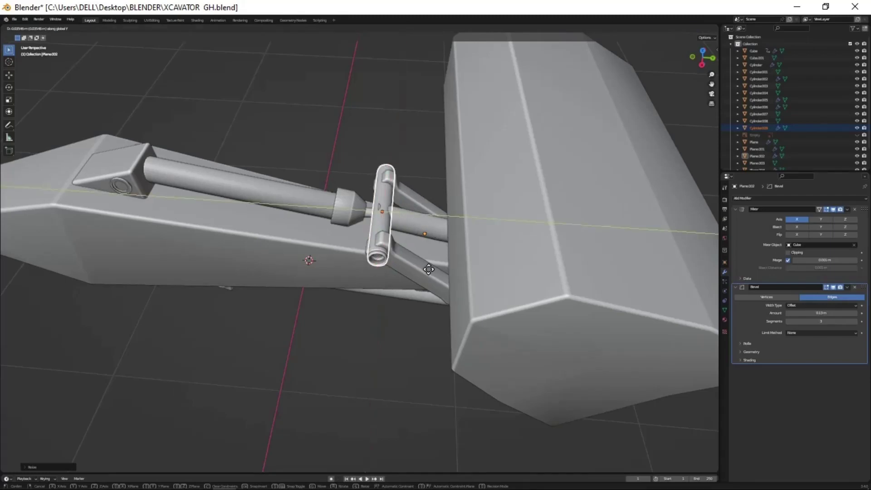
# Place the link, resize the pin cylinder and duplicate it, cancelling the X-axis resize
pyautogui.click(398, 289)
pyautogui.moveTo(398, 289); pyautogui.dragTo(418, 194, button='middle')
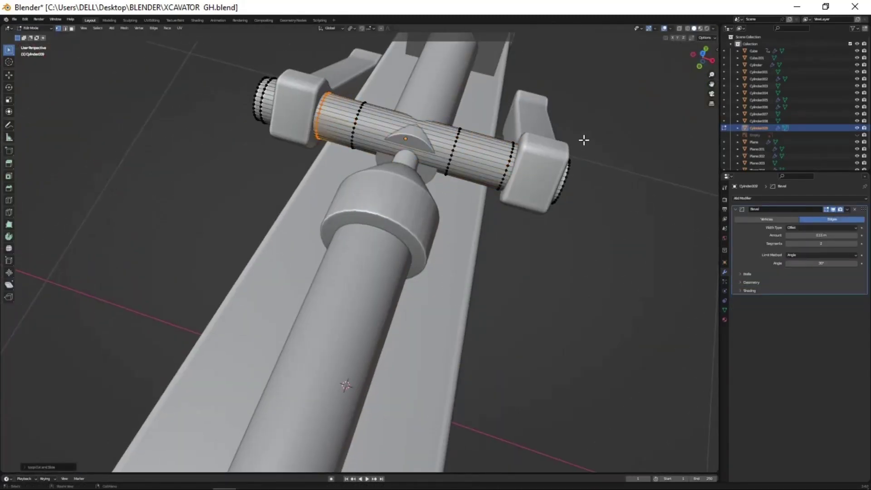
pyautogui.moveTo(584, 140)
pyautogui.mouseDown(button='middle')
pyautogui.moveTo(434, 229)
pyautogui.moveTo(358, 172)
pyautogui.moveTo(475, 268)
pyautogui.moveTo(448, 179)
pyautogui.moveTo(583, 252)
pyautogui.moveTo(399, 291)
pyautogui.moveTo(383, 249)
pyautogui.moveTo(445, 270)
pyautogui.mouseUp(button='middle')
pyautogui.click(456, 244)
pyautogui.press('Tab')
pyautogui.hotkey('shift', 'd')
pyautogui.press('s')
pyautogui.press('x')
pyautogui.rightClick(443, 282)
# Inspect the ripper tooth's bevel and the pin cylinder Cylinder.009's geometry
pyautogui.scroll(5, 444, 271)
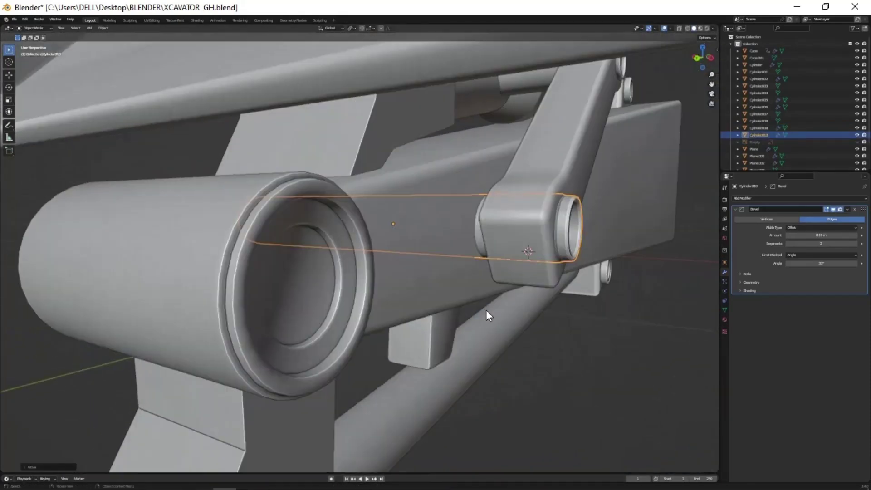
pyautogui.scroll(-8, 485, 310)
pyautogui.click(472, 281)
pyautogui.rightClick(566, 290)
pyautogui.scroll(5, 493, 288)
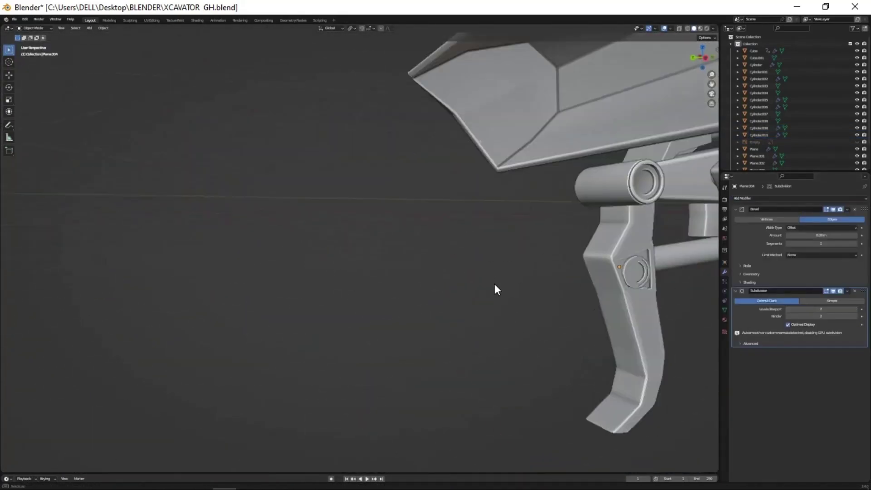
pyautogui.moveTo(494, 287); pyautogui.dragTo(618, 301, button='middle')
pyautogui.click(583, 252)
pyautogui.press('Tab')
pyautogui.scroll(4, 513, 159)
pyautogui.press('Tab')
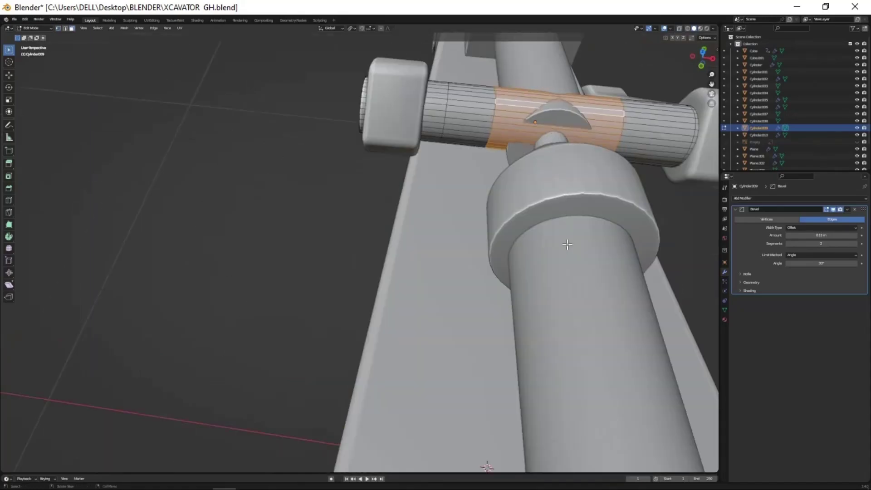
# Scale the piston cylinder Cylinder.003 and move it along Z against the reference image
pyautogui.moveTo(499, 167)
pyautogui.mouseDown(button='middle')
pyautogui.moveTo(318, 227)
pyautogui.moveTo(308, 326)
pyautogui.mouseUp(button='middle')
pyautogui.click(531, 113)
pyautogui.press('s')
pyautogui.click(542, 233)
pyautogui.moveTo(542, 233); pyautogui.dragTo(436, 239, button='middle')
pyautogui.press('g')
pyautogui.press('z')
pyautogui.scroll(-4, 474, 241)
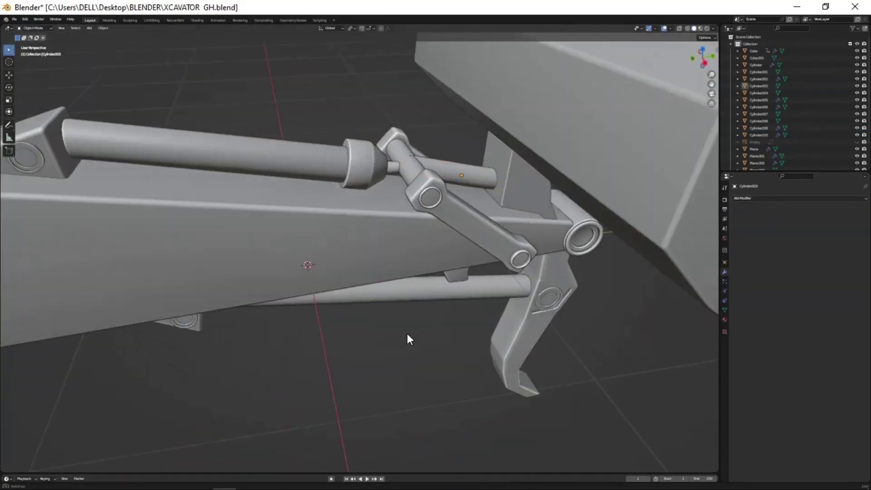
pyautogui.moveTo(407, 333); pyautogui.dragTo(382, 339, button='middle')
pyautogui.scroll(4, 382, 339)
pyautogui.moveTo(409, 278)
pyautogui.mouseDown(button='middle')
pyautogui.moveTo(361, 241)
pyautogui.moveTo(383, 234)
pyautogui.moveTo(376, 247)
pyautogui.moveTo(675, 340)
pyautogui.moveTo(388, 333)
pyautogui.moveTo(424, 296)
pyautogui.mouseUp(button='middle')
# Rescale link arm Plane.002's lower-end vertices around its pin, then select the reference image empty
pyautogui.click(360, 236)
pyautogui.scroll(4, 383, 234)
pyautogui.press('Tab')
pyautogui.press('Tab')
pyautogui.press('Tab')
pyautogui.scroll(2, 424, 295)
pyautogui.scroll(2, 530, 310)
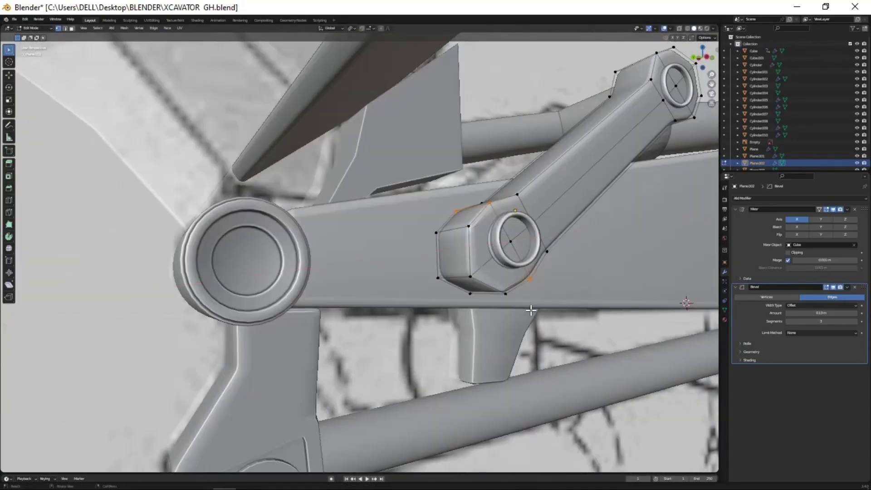
pyautogui.click(493, 314)
pyautogui.scroll(-3, 493, 315)
pyautogui.moveTo(493, 314)
pyautogui.mouseDown(button='middle')
pyautogui.moveTo(524, 233)
pyautogui.moveTo(535, 344)
pyautogui.mouseUp(button='middle')
pyautogui.scroll(4, 663, 214)
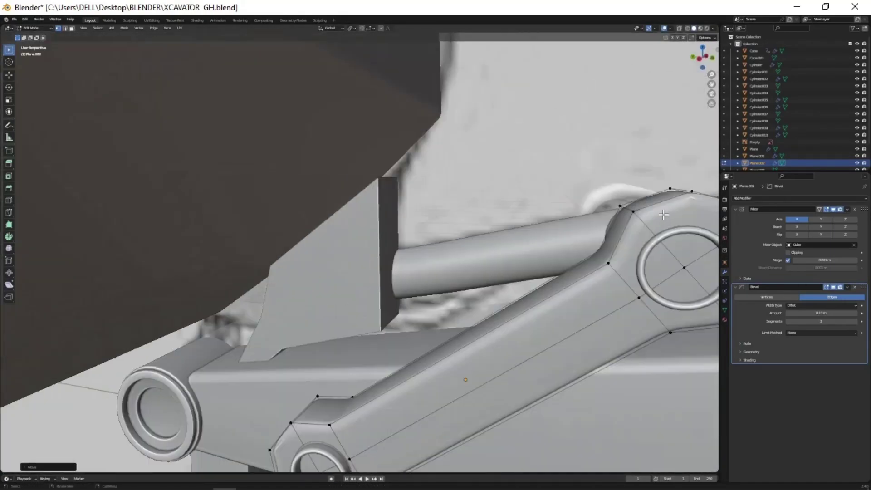
pyautogui.scroll(-2, 663, 214)
pyautogui.moveTo(663, 215)
pyautogui.mouseDown(button='middle')
pyautogui.moveTo(384, 359)
pyautogui.moveTo(509, 331)
pyautogui.moveTo(579, 249)
pyautogui.mouseUp(button='middle')
pyautogui.press('Tab')
pyautogui.scroll(-5, 385, 360)
pyautogui.click(755, 142)
# Select the bucket shell in Edit Mode, seen from the side in X-ray over the reference drawing
pyautogui.scroll(3, 396, 113)
pyautogui.press('g')
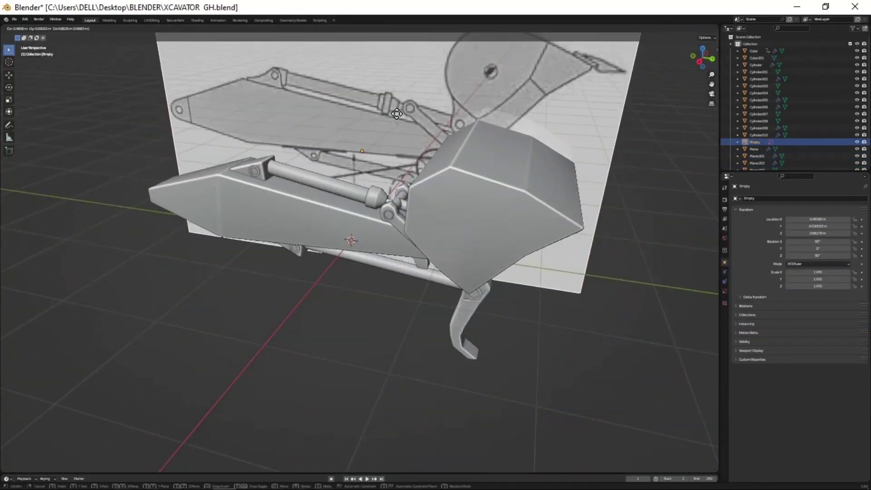
pyautogui.press('Escape')
pyautogui.click(754, 149)
pyautogui.press('Tab')
pyautogui.moveTo(397, 113); pyautogui.dragTo(430, 257, button='middle')
pyautogui.press('KP_3')
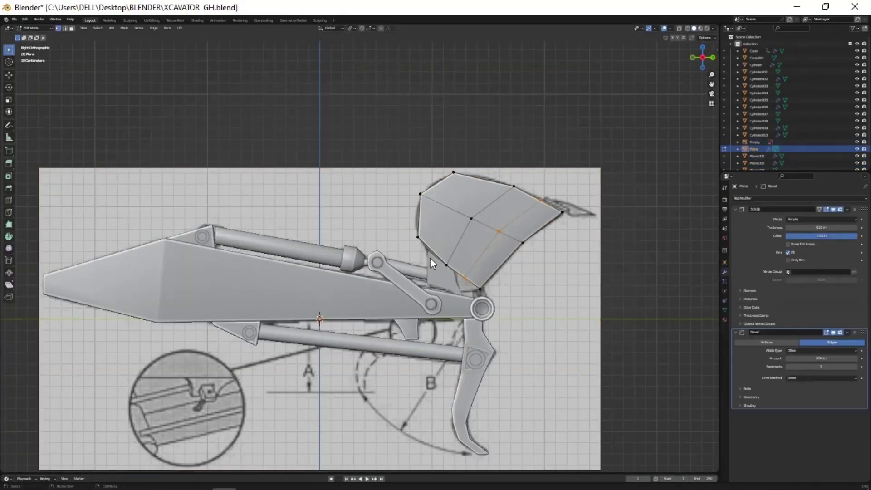
pyautogui.scroll(2, 430, 258)
pyautogui.hotkey('alt', 'z')
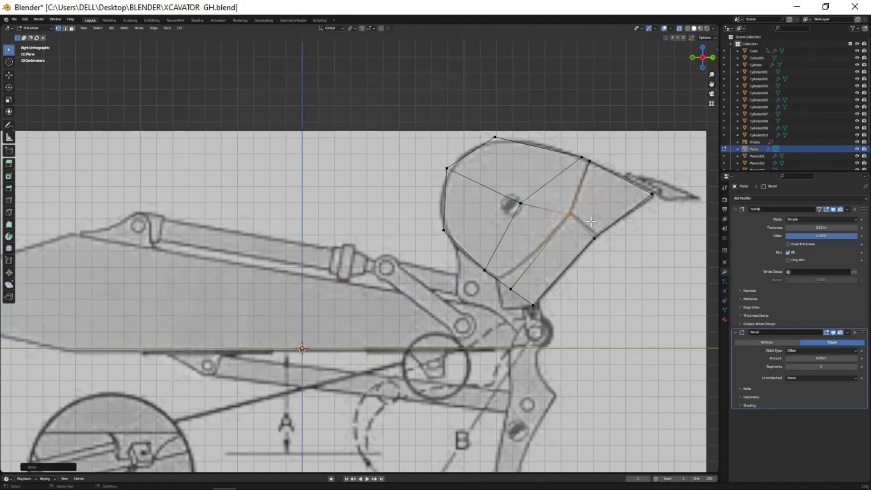
# Extrude the bucket's lip faces to follow the side reference, then check it from the front
pyautogui.scroll(-1, 517, 321)
pyautogui.press('3')
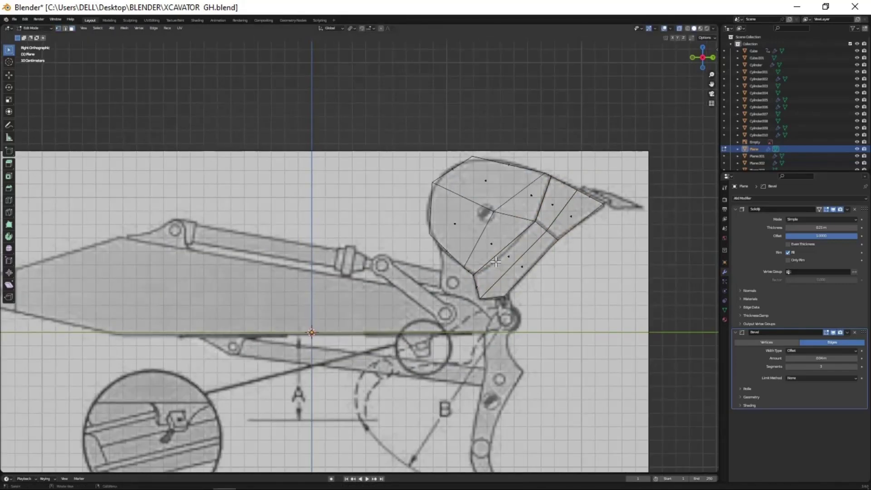
pyautogui.press('3')
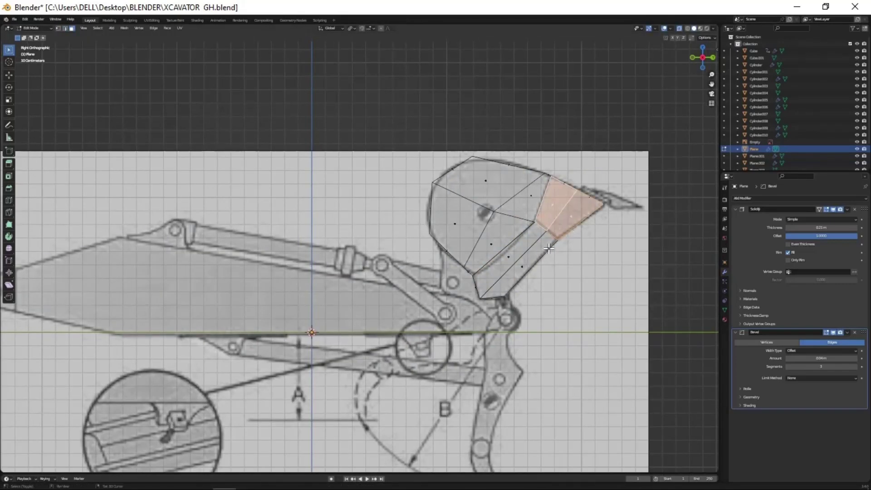
pyautogui.press('e')
pyautogui.moveTo(559, 218)
pyautogui.mouseDown(button='middle')
pyautogui.moveTo(445, 325)
pyautogui.moveTo(419, 307)
pyautogui.mouseUp(button='middle')
pyautogui.hotkey('alt', 'z')
pyautogui.press('KP_1')
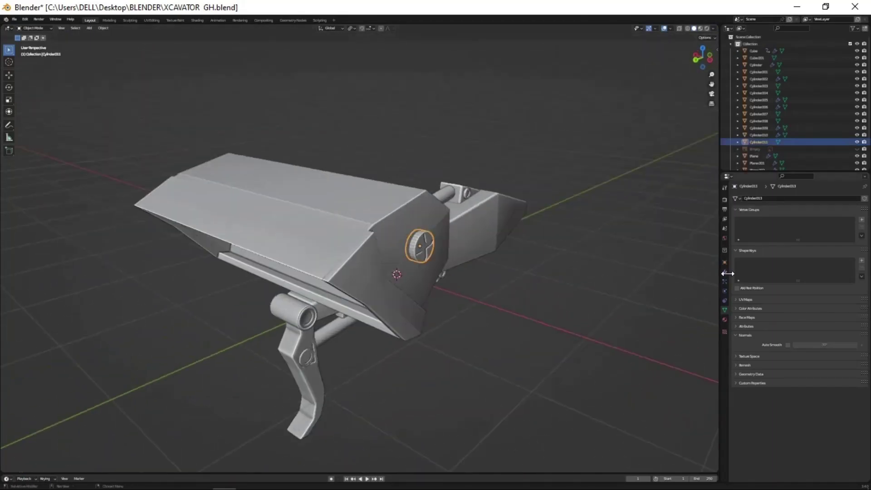
# Mirror the bucket bolt along Y with a Mirror modifier and raise the reference image vertically
pyautogui.click(724, 271)
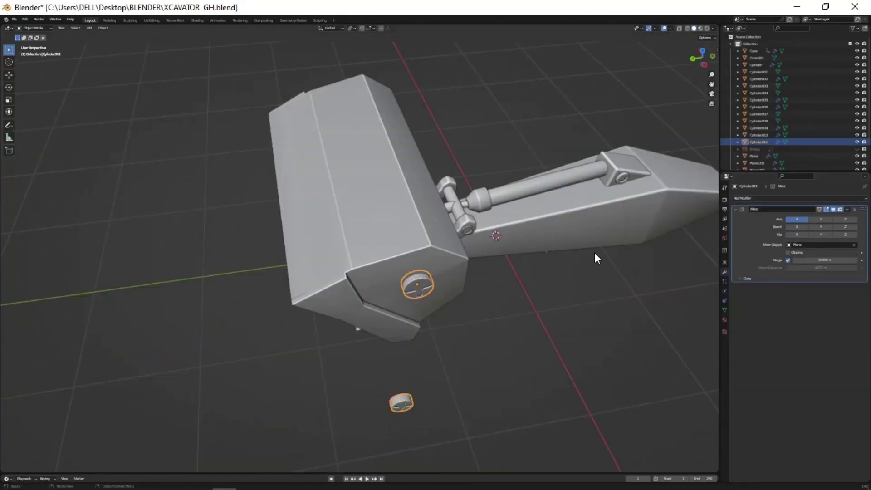
pyautogui.click(812, 220)
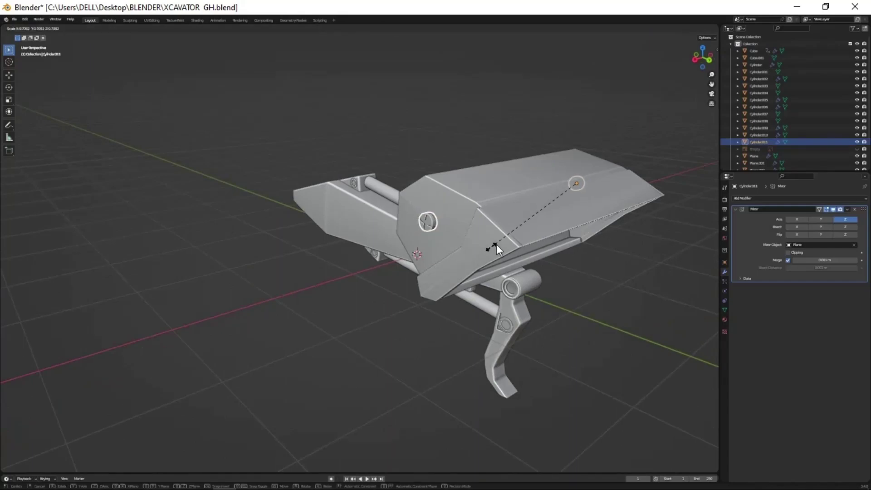
pyautogui.hotkey('alt', 'h')
pyautogui.press('g')
pyautogui.press('z')
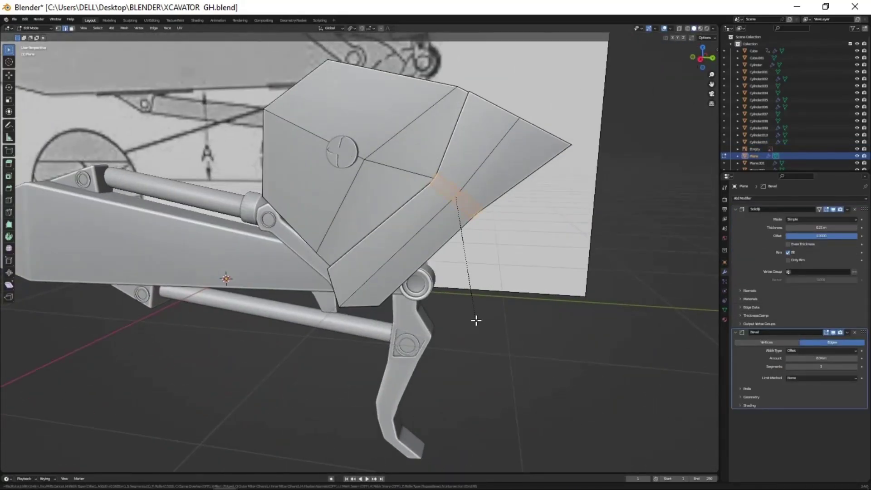
# Bevel the bucket shell's edges into chamfered side-panel corners and return to Object Mode
pyautogui.click(476, 321)
pyautogui.moveTo(476, 321)
pyautogui.mouseDown(button='middle')
pyautogui.moveTo(482, 408)
pyautogui.moveTo(247, 386)
pyautogui.mouseUp(button='middle')
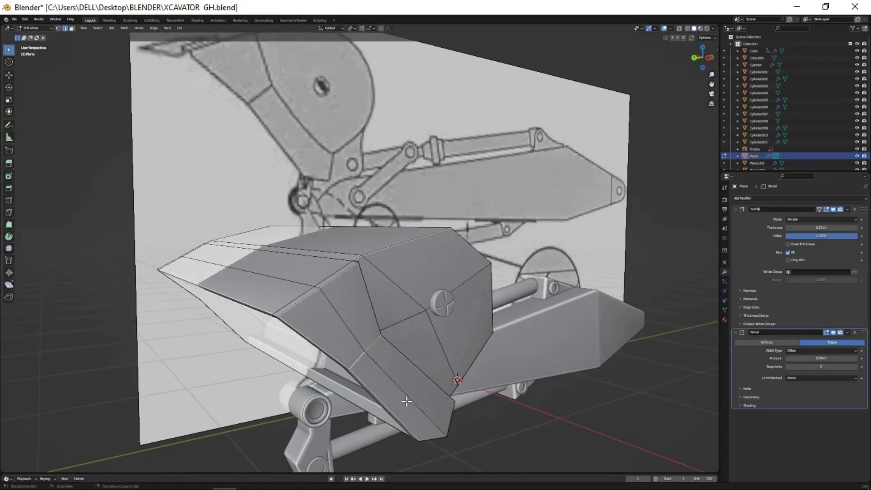
pyautogui.scroll(3, 508, 426)
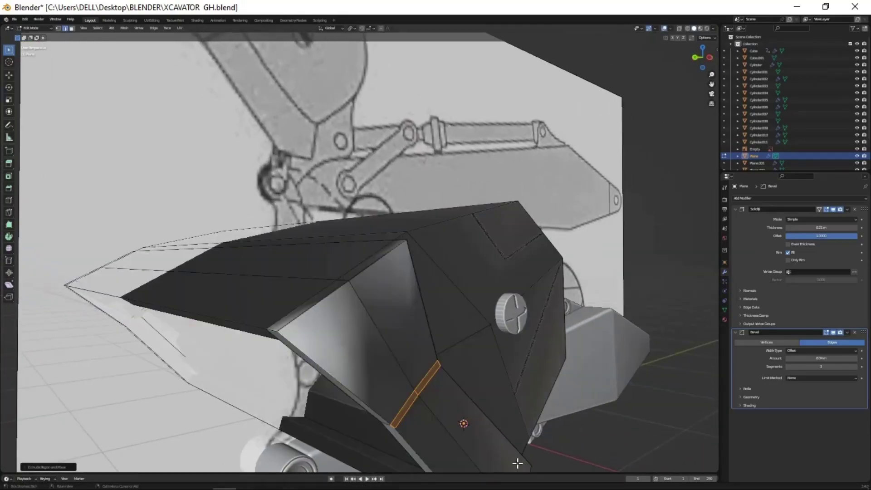
pyautogui.click(524, 451)
pyautogui.moveTo(524, 450)
pyautogui.mouseDown(button='middle')
pyautogui.moveTo(476, 399)
pyautogui.moveTo(476, 352)
pyautogui.moveTo(379, 373)
pyautogui.moveTo(421, 367)
pyautogui.moveTo(469, 342)
pyautogui.mouseUp(button='middle')
pyautogui.press('Tab')
# Extrude the bolt's front face outward along its normal
pyautogui.scroll(5, 358, 331)
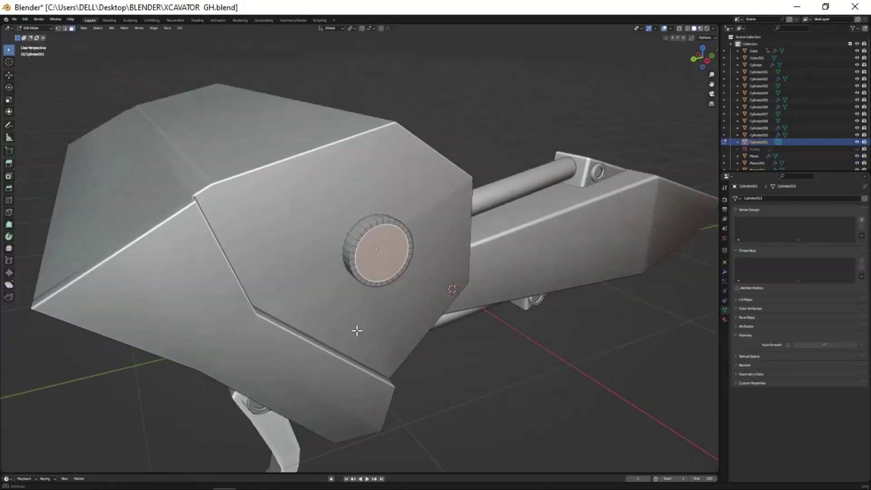
pyautogui.press('e')
pyautogui.moveTo(515, 324)
pyautogui.mouseDown(button='middle')
pyautogui.moveTo(417, 287)
pyautogui.moveTo(461, 288)
pyautogui.moveTo(440, 161)
pyautogui.mouseUp(button='middle')
pyautogui.scroll(-2, 418, 288)
pyautogui.press('Tab')
pyautogui.scroll(3, 406, 224)
pyautogui.scroll(3, 401, 298)
# Knife a cross into the bolt face, bevel it and sink it inward as a recess
pyautogui.press('k')
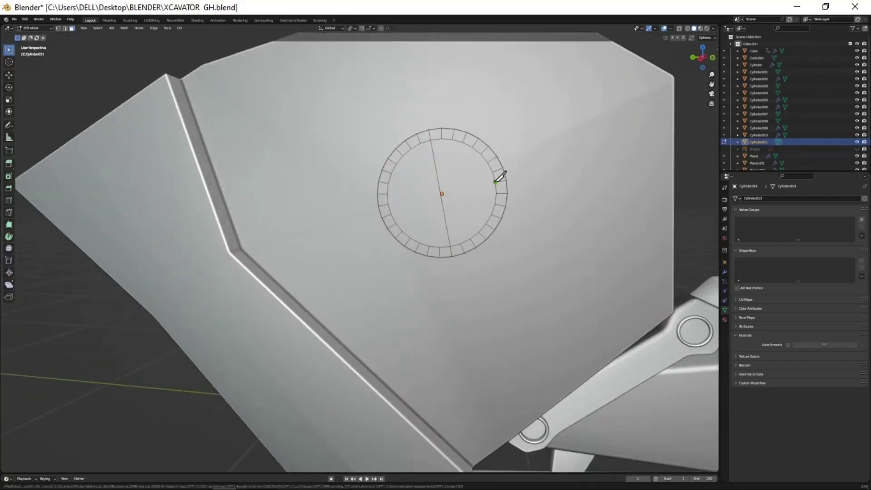
pyautogui.press('Return')
pyautogui.moveTo(390, 203)
pyautogui.mouseDown(button='middle')
pyautogui.moveTo(475, 303)
pyautogui.moveTo(397, 302)
pyautogui.moveTo(490, 316)
pyautogui.moveTo(499, 209)
pyautogui.moveTo(425, 212)
pyautogui.moveTo(441, 292)
pyautogui.moveTo(462, 277)
pyautogui.moveTo(390, 277)
pyautogui.mouseUp(button='middle')
pyautogui.hotkey('ctrl', 'b')
pyautogui.press('Tab')
pyautogui.press('Tab')
pyautogui.click(374, 357)
pyautogui.moveTo(374, 357); pyautogui.dragTo(511, 311, button='middle')
pyautogui.press('e')
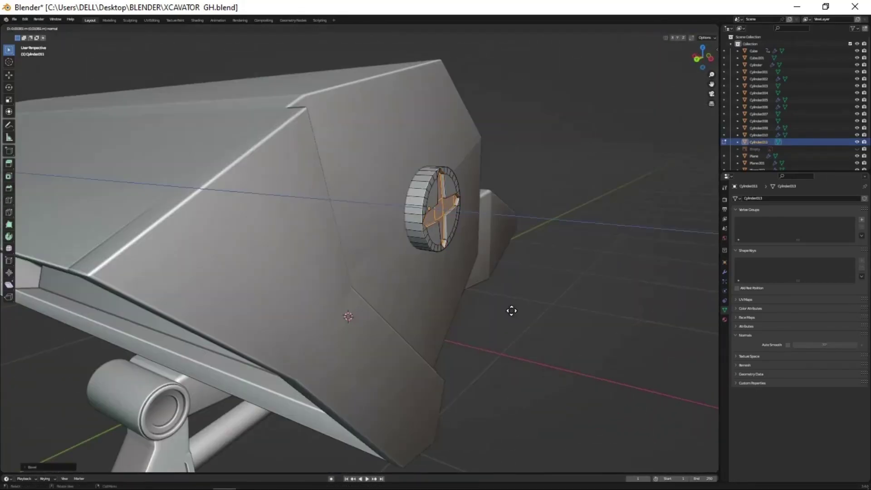
pyautogui.click(511, 312)
pyautogui.scroll(-5, 497, 258)
pyautogui.press('Tab')
# Mirror the bolt across the Z axis onto the bucket's opposite side with a Mirror modifier
pyautogui.click(713, 28)
pyautogui.moveTo(496, 258); pyautogui.dragTo(423, 258, button='middle')
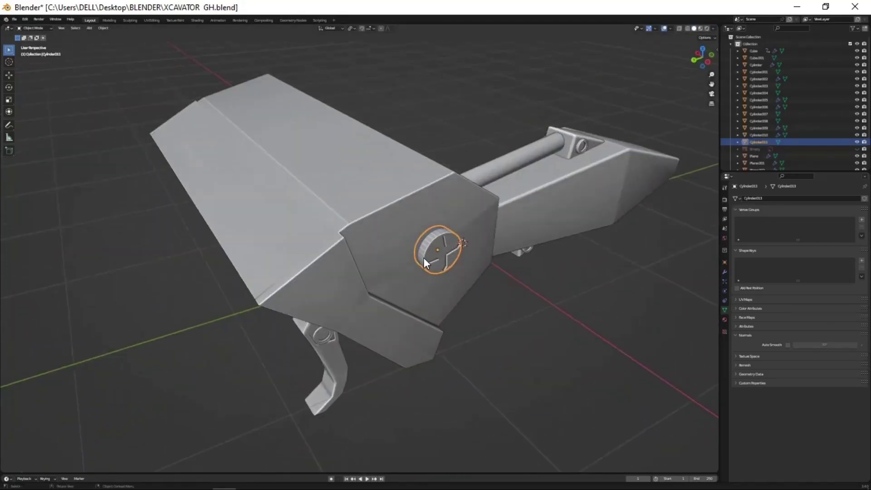
pyautogui.click(725, 272)
pyautogui.click(799, 198)
pyautogui.click(736, 278)
pyautogui.moveTo(408, 295)
pyautogui.mouseDown(button='middle')
pyautogui.moveTo(432, 307)
pyautogui.moveTo(396, 296)
pyautogui.moveTo(431, 290)
pyautogui.mouseUp(button='middle')
pyautogui.moveTo(590, 227); pyautogui.dragTo(431, 230, button='middle')
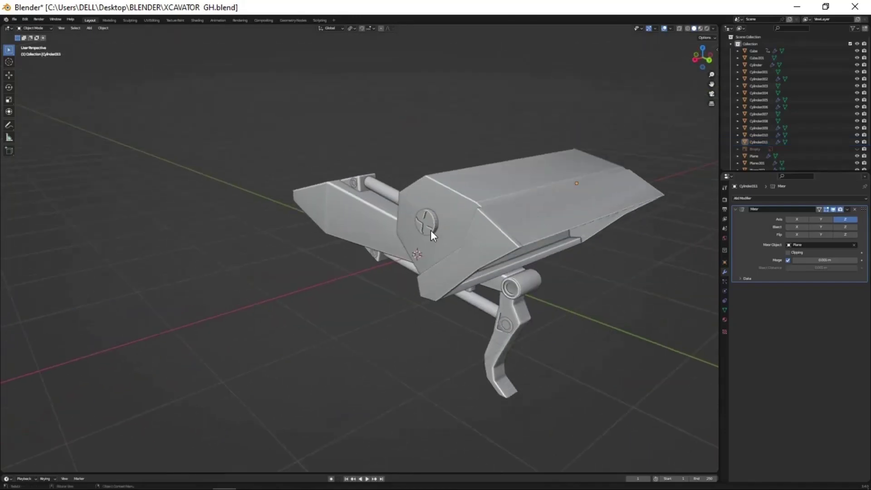
pyautogui.click(505, 240)
pyautogui.click(502, 274)
pyautogui.scroll(3, 497, 197)
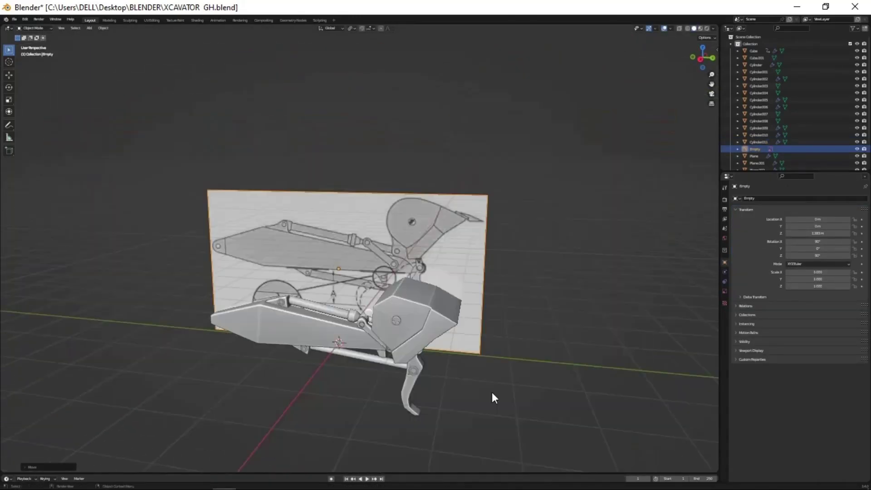
# Orbit around the bucket shell's mesh in Edit Mode to inspect it
pyautogui.press('Tab')
pyautogui.keyDown('shift'); pyautogui.moveTo(490, 409); pyautogui.dragTo(477, 209, button='middle'); pyautogui.keyUp('shift')
pyautogui.scroll(3, 477, 209)
pyautogui.scroll(-3, 479, 325)
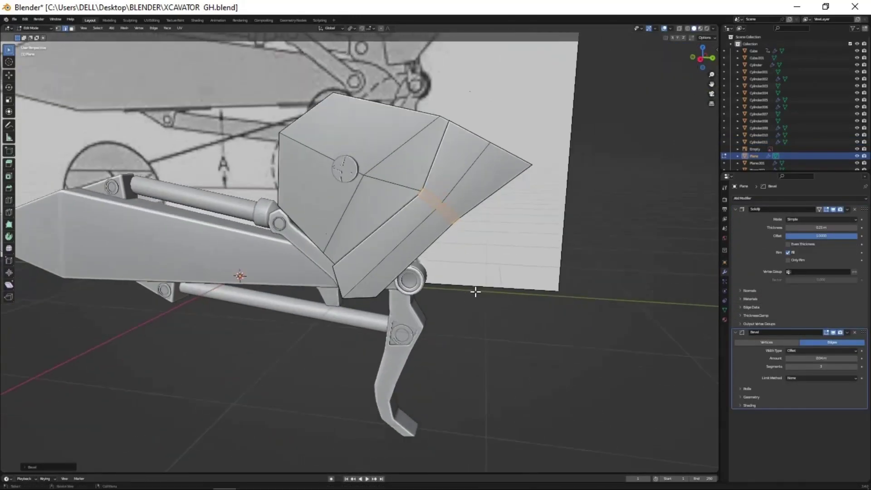
pyautogui.moveTo(473, 292)
pyautogui.mouseDown(button='middle')
pyautogui.moveTo(509, 408)
pyautogui.moveTo(395, 356)
pyautogui.moveTo(356, 387)
pyautogui.moveTo(246, 409)
pyautogui.mouseUp(button='middle')
pyautogui.scroll(3, 246, 409)
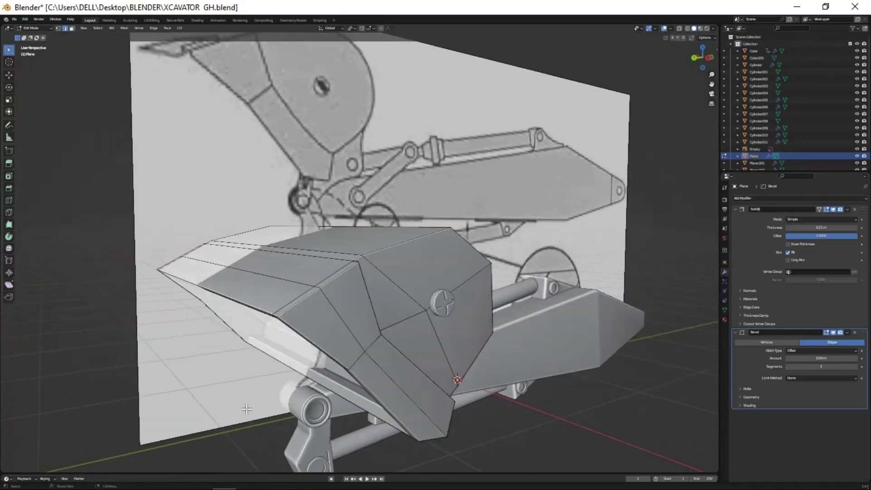
pyautogui.moveTo(383, 388)
pyautogui.mouseDown(button='middle')
pyautogui.moveTo(381, 354)
pyautogui.moveTo(508, 426)
pyautogui.moveTo(517, 463)
pyautogui.mouseUp(button='middle')
pyautogui.scroll(3, 507, 425)
pyautogui.scroll(-3, 525, 452)
pyautogui.moveTo(451, 414)
pyautogui.mouseDown(button='middle')
pyautogui.moveTo(465, 348)
pyautogui.moveTo(390, 344)
pyautogui.moveTo(421, 368)
pyautogui.moveTo(530, 298)
pyautogui.moveTo(461, 325)
pyautogui.moveTo(390, 313)
pyautogui.moveTo(380, 280)
pyautogui.moveTo(289, 221)
pyautogui.mouseUp(button='middle')
pyautogui.press('Tab')
# Select the reference image empty from the right view and hide it
pyautogui.hotkey('alt', 'a')
pyautogui.press('KP_3')
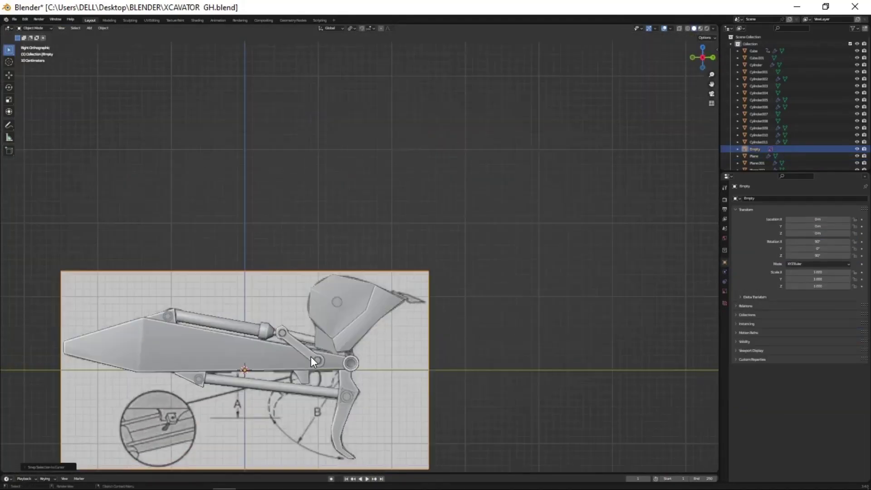
pyautogui.scroll(5, 464, 276)
pyautogui.click(347, 156)
pyautogui.click(388, 341)
pyautogui.moveTo(388, 342)
pyautogui.mouseDown(button='middle')
pyautogui.moveTo(492, 268)
pyautogui.moveTo(341, 308)
pyautogui.moveTo(573, 326)
pyautogui.moveTo(497, 341)
pyautogui.mouseUp(button='middle')
pyautogui.press('h')
pyautogui.hotkey('shift', 'a')
# Add a cube, scale it along Z and raise it onto the bucket
pyautogui.click(497, 341)
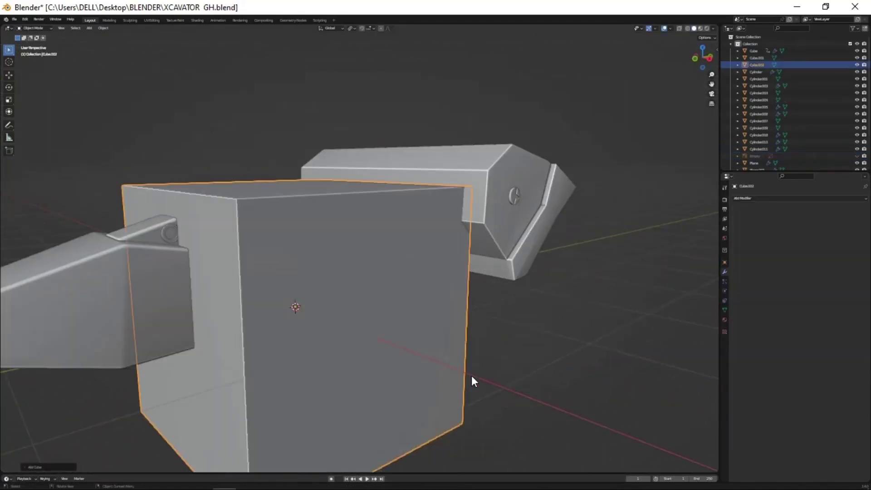
pyautogui.press('s')
pyautogui.press('z')
pyautogui.press('KP_3')
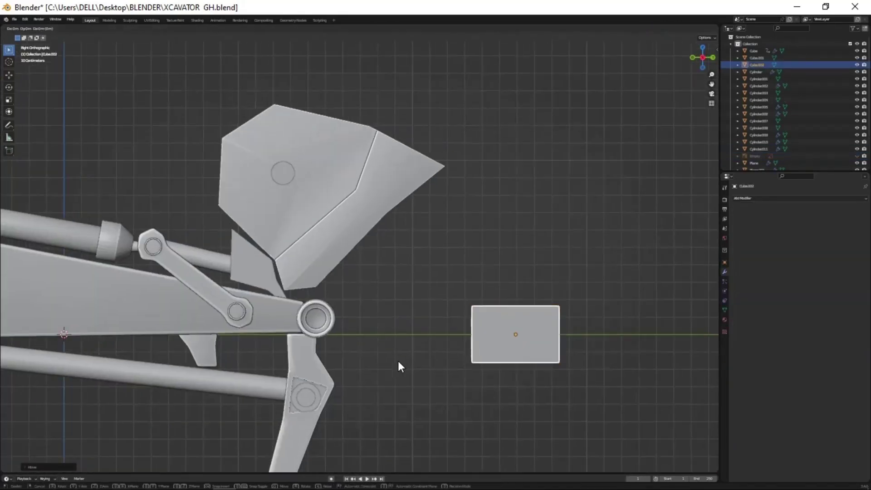
pyautogui.press('g')
pyautogui.press('z')
pyautogui.click(448, 167)
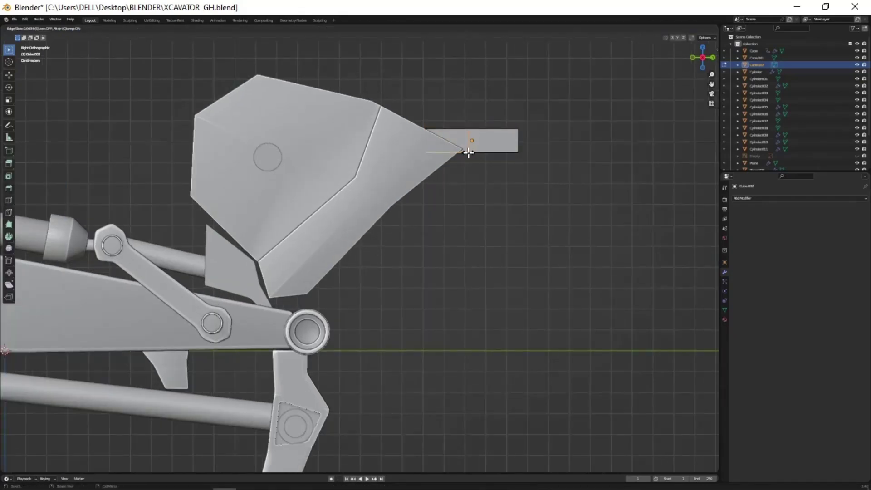
# Add a centred loop cut across the cube in Edit Mode and select all its geometry
pyautogui.press('Tab')
pyautogui.scroll(2, 478, 160)
pyautogui.moveTo(478, 159); pyautogui.dragTo(432, 214, button='middle')
pyautogui.hotkey('ctrl', 'r')
pyautogui.click(410, 233)
pyautogui.rightClick(410, 233)
pyautogui.press('KP_1')
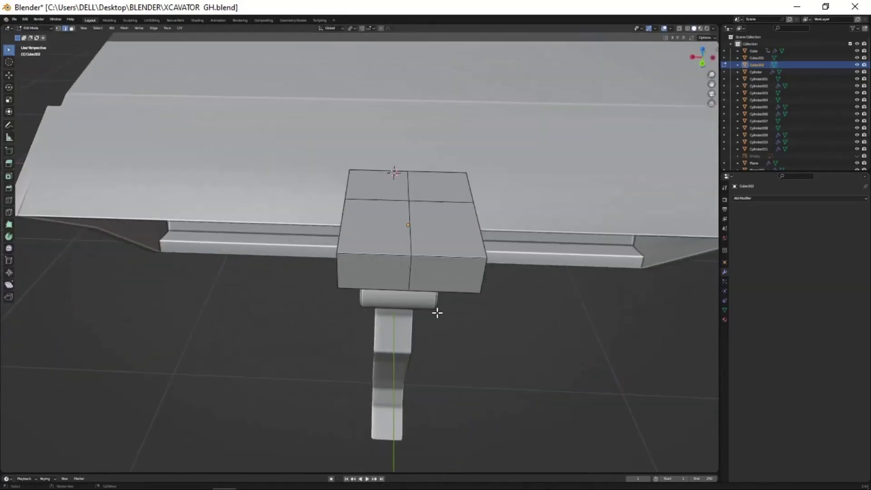
pyautogui.press('a')
pyautogui.moveTo(430, 292); pyautogui.dragTo(362, 247, button='middle')
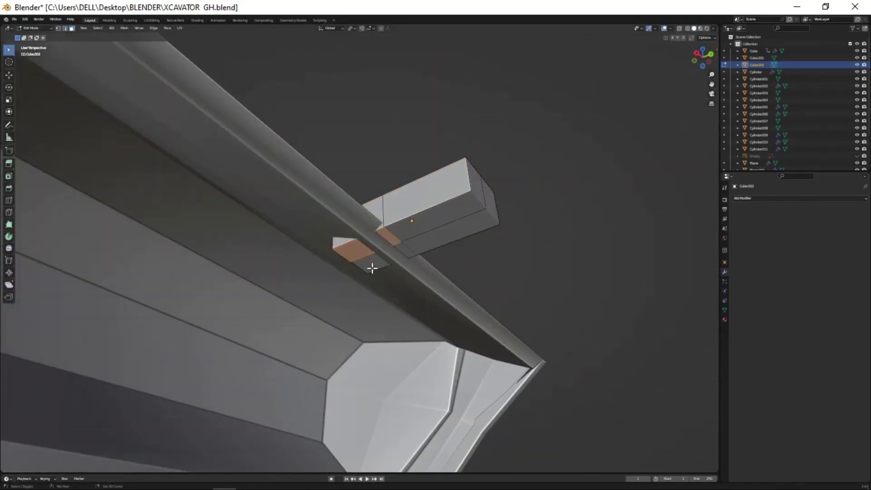
pyautogui.click(362, 287)
pyautogui.moveTo(362, 287)
pyautogui.mouseDown(button='middle')
pyautogui.moveTo(355, 309)
pyautogui.moveTo(354, 290)
pyautogui.moveTo(413, 272)
pyautogui.moveTo(316, 293)
pyautogui.moveTo(567, 246)
pyautogui.moveTo(633, 301)
pyautogui.mouseUp(button='middle')
pyautogui.press('a')
pyautogui.click(594, 249)
# Move the selected cube geometry along the Y axis
pyautogui.press('g')
pyautogui.press('y')
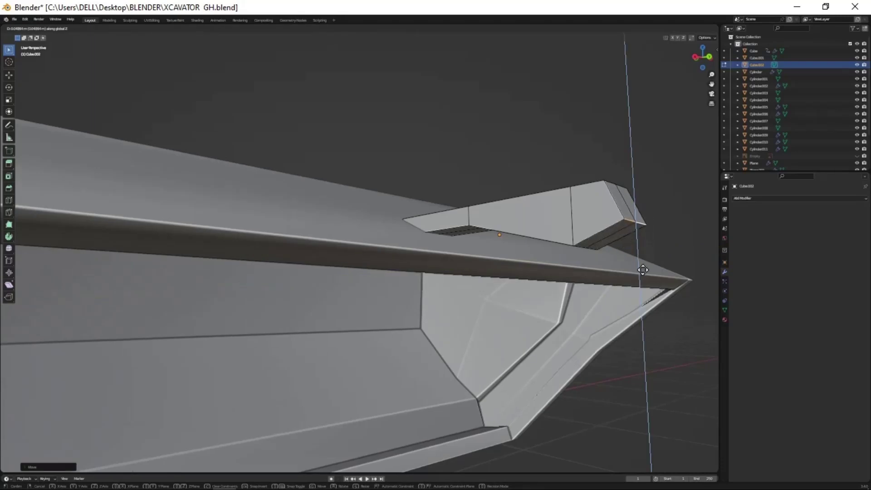
pyautogui.click(643, 270)
pyautogui.moveTo(643, 270)
pyautogui.mouseDown(button='middle')
pyautogui.moveTo(482, 366)
pyautogui.moveTo(486, 350)
pyautogui.moveTo(470, 370)
pyautogui.mouseUp(button='middle')
# Extrude the faces and taper them along X into a wedge-shaped tooth
pyautogui.press('e')
pyautogui.click(482, 365)
pyautogui.press('s')
pyautogui.press('x')
pyautogui.click(486, 351)
pyautogui.click(469, 369)
pyautogui.scroll(-3, 469, 369)
pyautogui.moveTo(319, 337)
pyautogui.mouseDown(button='middle')
pyautogui.moveTo(424, 395)
pyautogui.moveTo(381, 208)
pyautogui.mouseUp(button='middle')
pyautogui.press('Tab')
pyautogui.moveTo(420, 375)
pyautogui.mouseDown(button='middle')
pyautogui.moveTo(439, 332)
pyautogui.moveTo(417, 283)
pyautogui.mouseUp(button='middle')
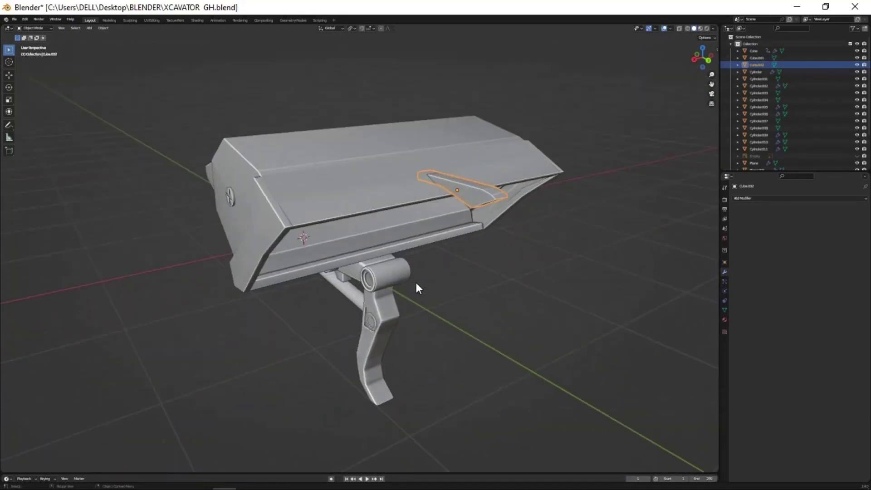
# Resize Plane.007, raise it along Z and rotate it into place beneath the tooth
pyautogui.click(349, 171)
pyautogui.moveTo(349, 171)
pyautogui.mouseDown(button='middle')
pyautogui.moveTo(539, 286)
pyautogui.moveTo(550, 185)
pyautogui.moveTo(359, 191)
pyautogui.mouseUp(button='middle')
pyautogui.scroll(3, 358, 191)
pyautogui.click(363, 251)
pyautogui.press('KP_1')
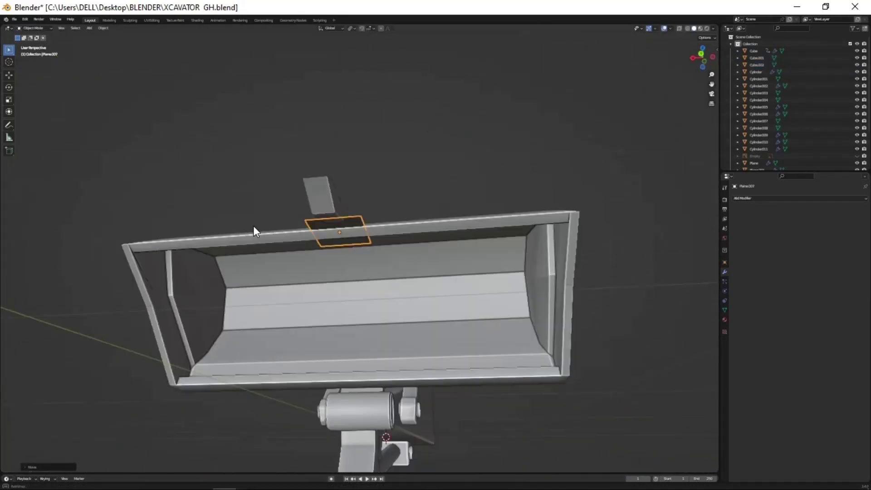
pyautogui.press('KP_3')
pyautogui.click(352, 260)
# Move the plate's mesh vertically in Edit Mode to bend it over the bucket rim
pyautogui.press('Tab')
pyautogui.moveTo(352, 259)
pyautogui.mouseDown(button='middle')
pyautogui.moveTo(388, 273)
pyautogui.moveTo(385, 281)
pyautogui.moveTo(324, 258)
pyautogui.moveTo(379, 218)
pyautogui.moveTo(360, 227)
pyautogui.moveTo(356, 187)
pyautogui.mouseUp(button='middle')
pyautogui.scroll(3, 325, 258)
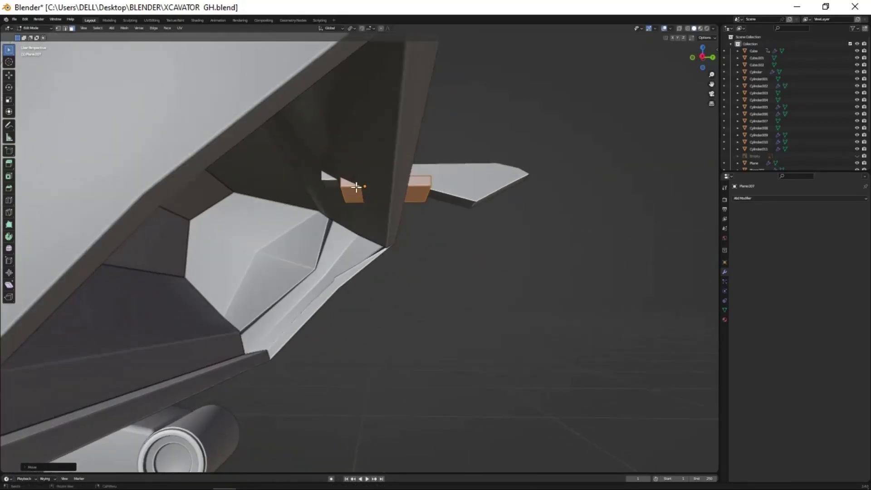
pyautogui.click(350, 239)
pyautogui.moveTo(349, 238)
pyautogui.mouseDown(button='middle')
pyautogui.moveTo(342, 222)
pyautogui.moveTo(356, 255)
pyautogui.moveTo(340, 234)
pyautogui.moveTo(388, 218)
pyautogui.mouseUp(button='middle')
pyautogui.press('Tab')
# Add a new cylinder, Cylinder.012, above the plate to become a bolt
pyautogui.click(349, 213)
pyautogui.moveTo(363, 263)
pyautogui.mouseDown(button='middle')
pyautogui.moveTo(372, 284)
pyautogui.moveTo(395, 226)
pyautogui.moveTo(426, 210)
pyautogui.mouseUp(button='middle')
pyautogui.hotkey('shift', 'a')
pyautogui.click(403, 309)
# Move the cylinder vertically onto the tooth strap and settle its size
pyautogui.press('g')
pyautogui.press('z')
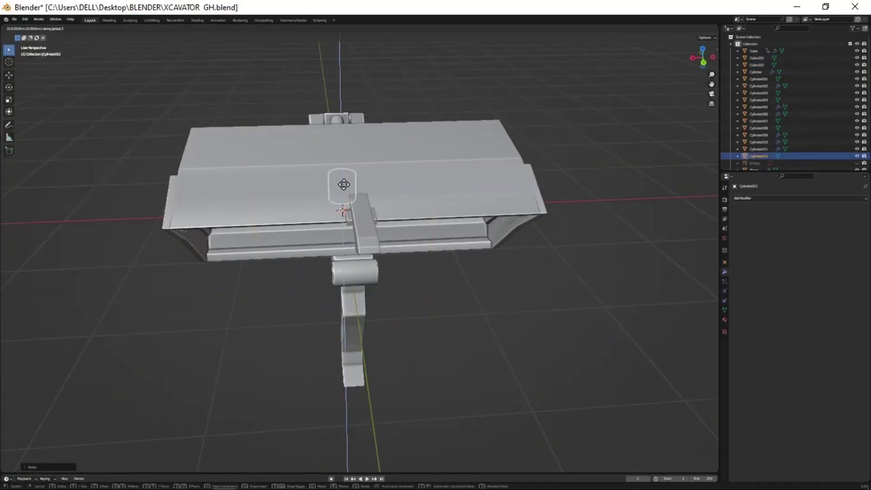
pyautogui.click(374, 249)
pyautogui.moveTo(375, 250)
pyautogui.mouseDown(button='middle')
pyautogui.moveTo(318, 262)
pyautogui.moveTo(447, 262)
pyautogui.mouseUp(button='middle')
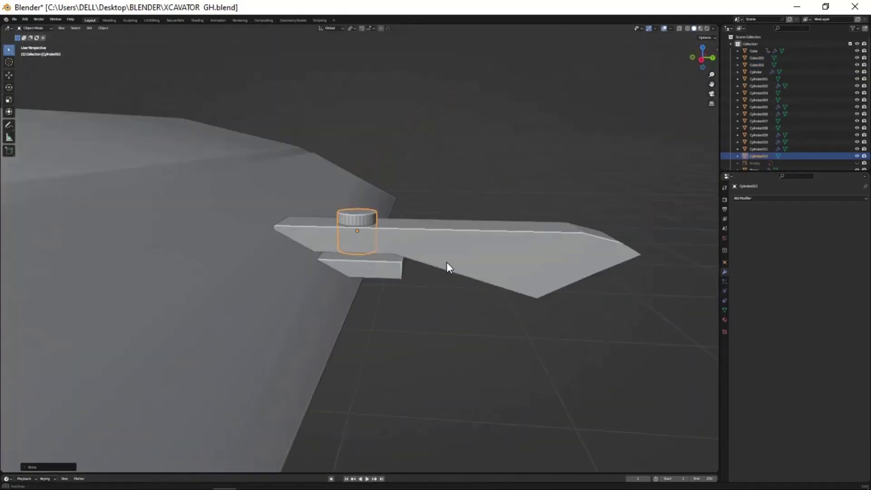
pyautogui.press('g')
pyautogui.rightClick(405, 316)
pyautogui.moveTo(405, 316)
pyautogui.mouseDown(button='middle')
pyautogui.moveTo(352, 247)
pyautogui.moveTo(362, 203)
pyautogui.moveTo(335, 206)
pyautogui.moveTo(327, 217)
pyautogui.moveTo(384, 274)
pyautogui.mouseUp(button='middle')
# Extrude the cylinder's side faces outward along their normals
pyautogui.press('Tab')
pyautogui.scroll(2, 362, 214)
pyautogui.click(370, 200)
pyautogui.press('e')
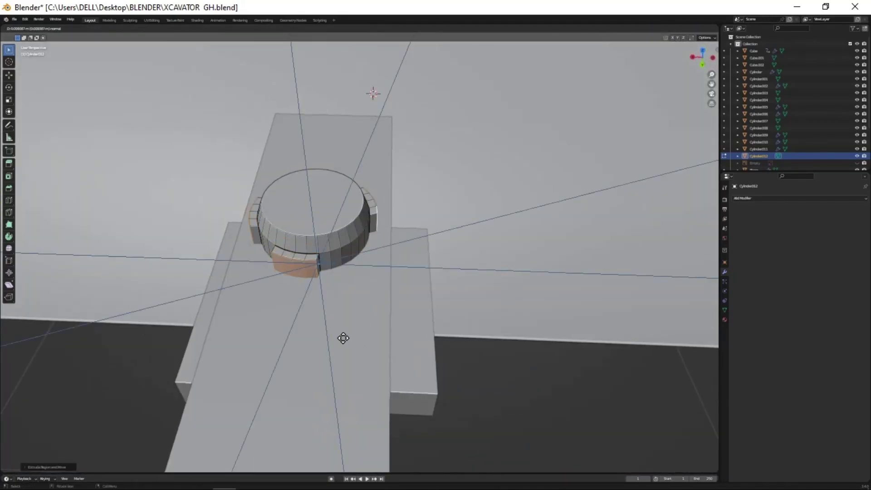
pyautogui.rightClick(343, 338)
pyautogui.moveTo(343, 337)
pyautogui.mouseDown(button='middle')
pyautogui.moveTo(352, 295)
pyautogui.moveTo(349, 219)
pyautogui.moveTo(420, 241)
pyautogui.moveTo(393, 214)
pyautogui.mouseUp(button='middle')
# Inset the cylinder's top face into a smaller inner circle for the bolt head
pyautogui.click(418, 199)
pyautogui.press('i')
pyautogui.click(408, 236)
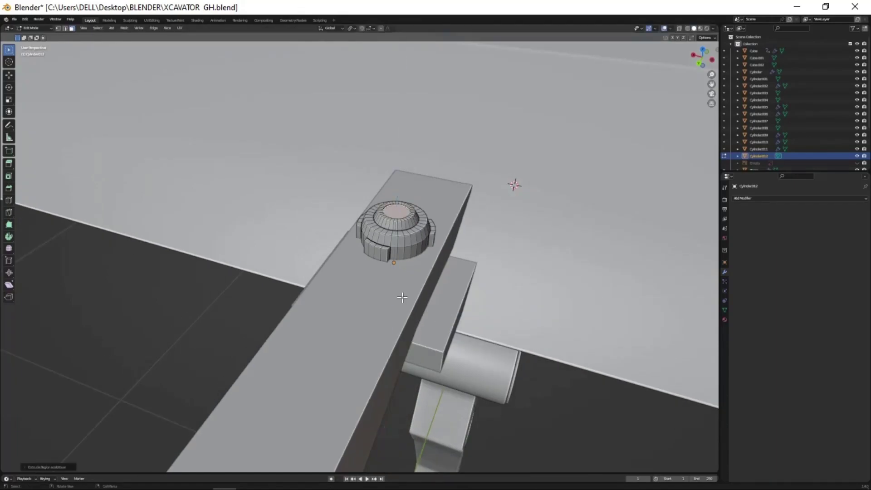
pyautogui.scroll(-5, 402, 297)
pyautogui.press('Tab')
# Slide the bolt along X into position and bring up the modifier list
pyautogui.scroll(2, 301, 305)
pyautogui.moveTo(396, 248); pyautogui.dragTo(448, 291, button='middle')
pyautogui.press('g')
pyautogui.press('x')
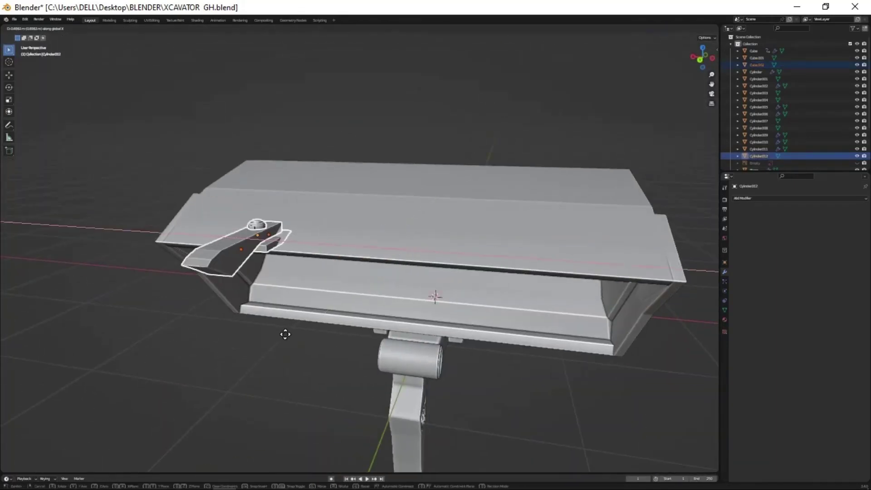
pyautogui.click(285, 334)
pyautogui.moveTo(285, 334); pyautogui.dragTo(284, 358, button='middle')
pyautogui.click(799, 198)
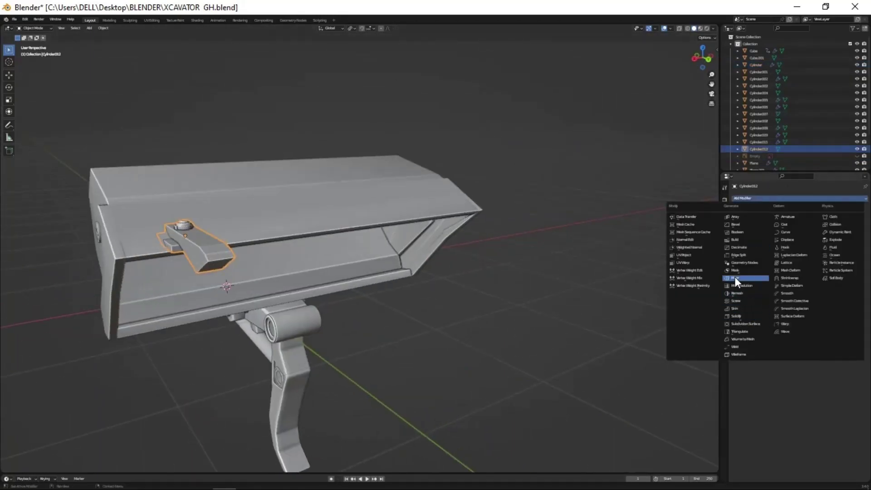
# Add a Mirror modifier to the bolt using Plane as the mirror object
pyautogui.click(734, 278)
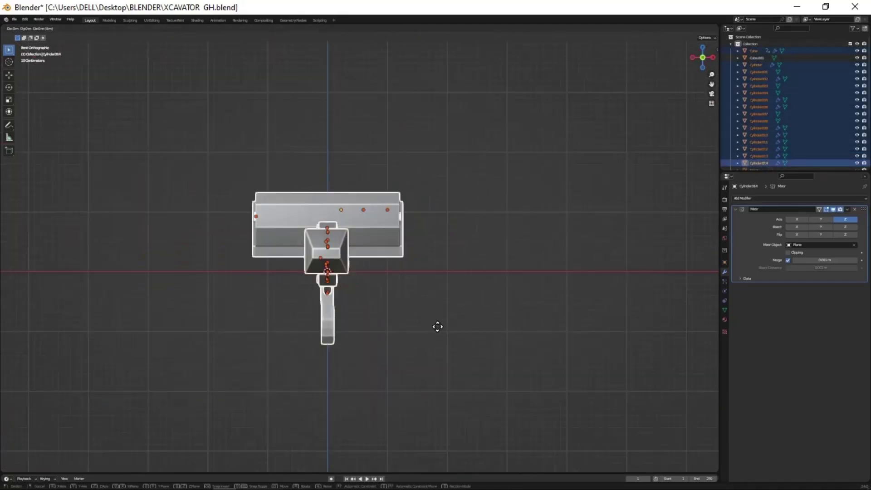
pyautogui.moveTo(405, 231)
pyautogui.mouseDown(button='middle')
pyautogui.moveTo(451, 353)
pyautogui.moveTo(407, 312)
pyautogui.moveTo(432, 381)
pyautogui.moveTo(360, 343)
pyautogui.mouseUp(button='middle')
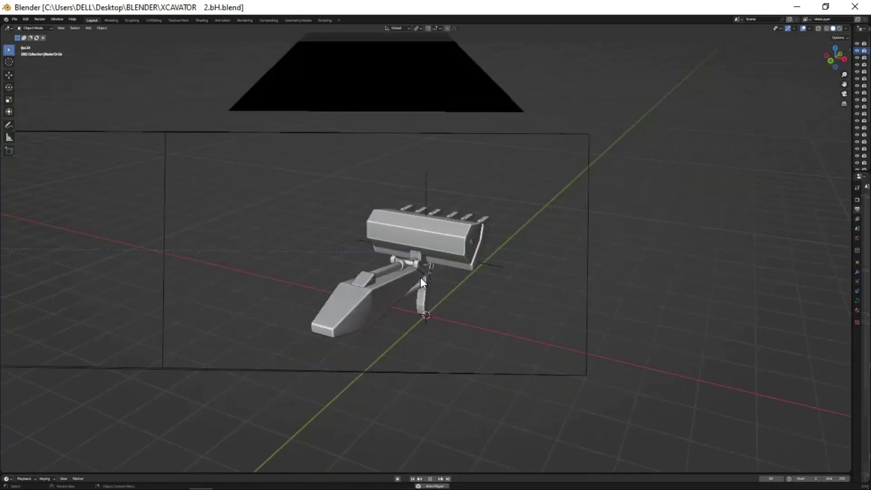
# Stop playback and orbit through side, three-quarter and front views of the finished arm
pyautogui.press('space')
pyautogui.moveTo(418, 281); pyautogui.dragTo(285, 243, button='middle')
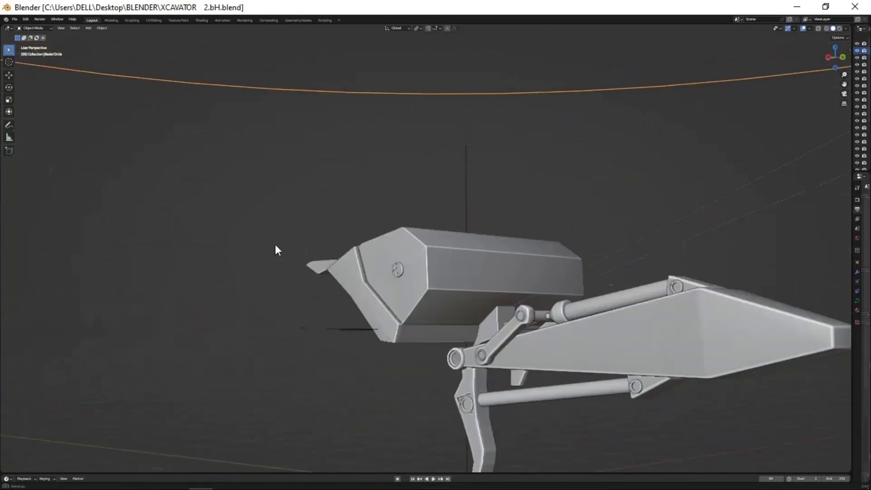
pyautogui.moveTo(410, 328)
pyautogui.mouseDown(button='middle')
pyautogui.moveTo(334, 286)
pyautogui.moveTo(320, 246)
pyautogui.moveTo(371, 349)
pyautogui.moveTo(312, 342)
pyautogui.moveTo(277, 317)
pyautogui.mouseUp(button='middle')
pyautogui.moveTo(272, 314)
pyautogui.mouseDown(button='middle')
pyautogui.moveTo(313, 314)
pyautogui.moveTo(369, 334)
pyautogui.moveTo(413, 317)
pyautogui.moveTo(475, 317)
pyautogui.moveTo(510, 351)
pyautogui.moveTo(496, 368)
pyautogui.moveTo(461, 346)
pyautogui.moveTo(352, 343)
pyautogui.mouseUp(button='middle')
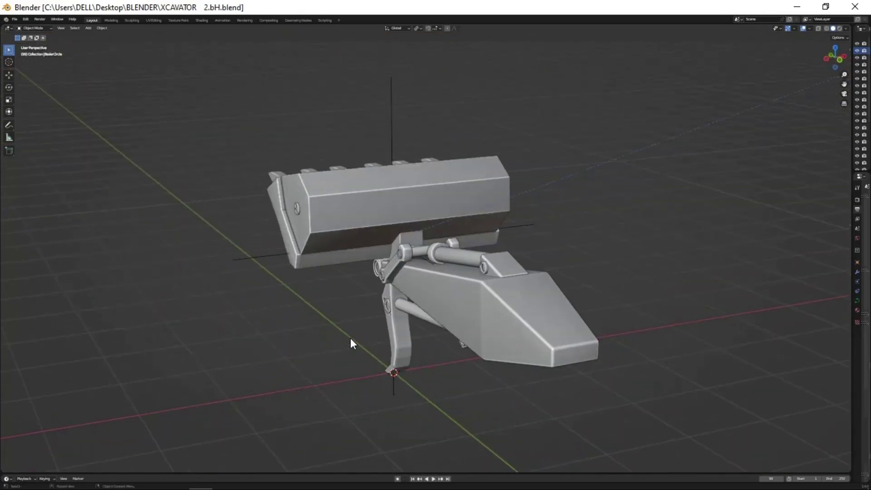